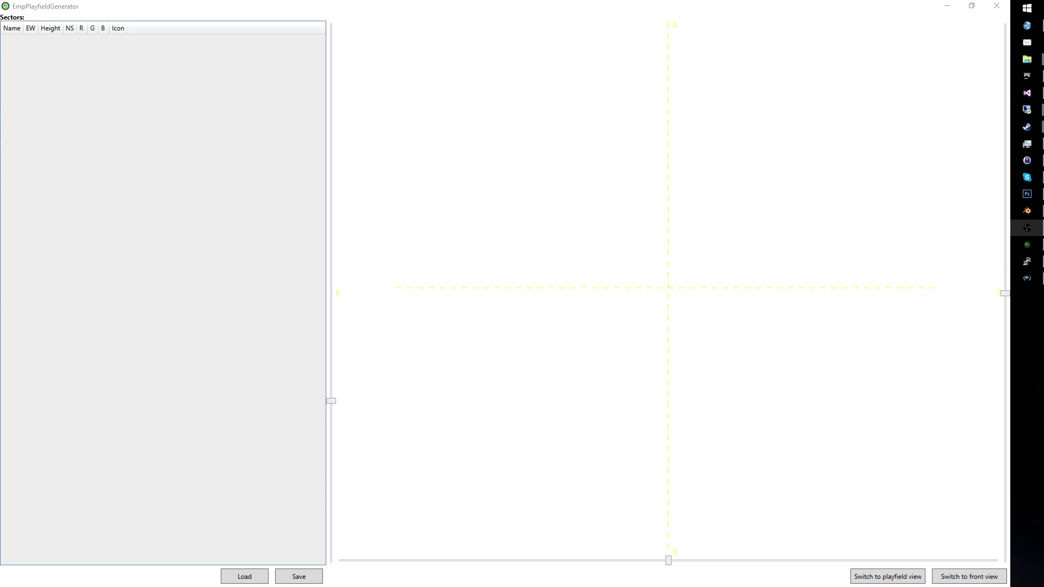
Load the sector data so the sectors and their map are displayed, with the outer galaxies in view.
click(405, 455)
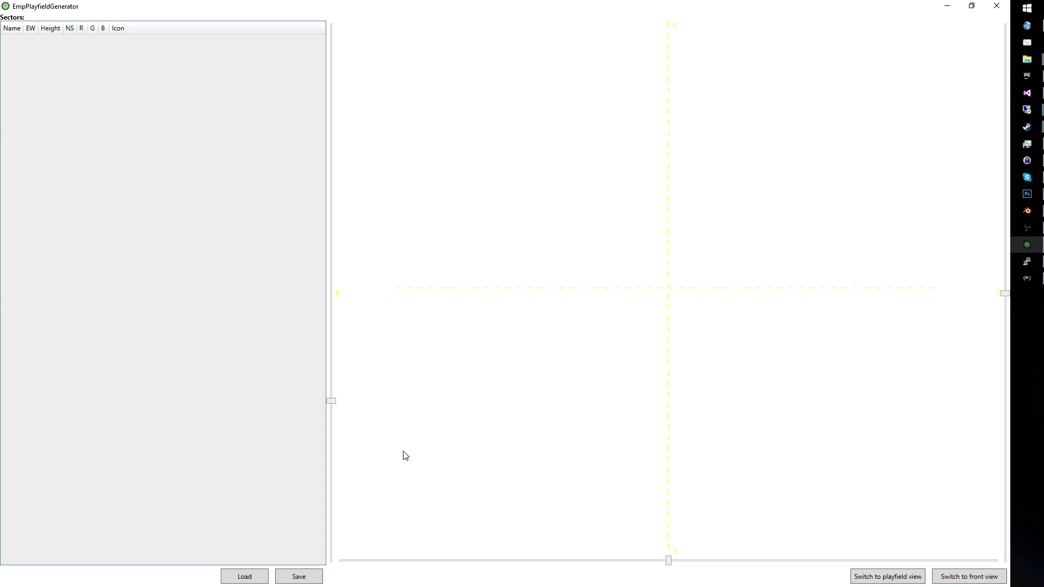
click(258, 581)
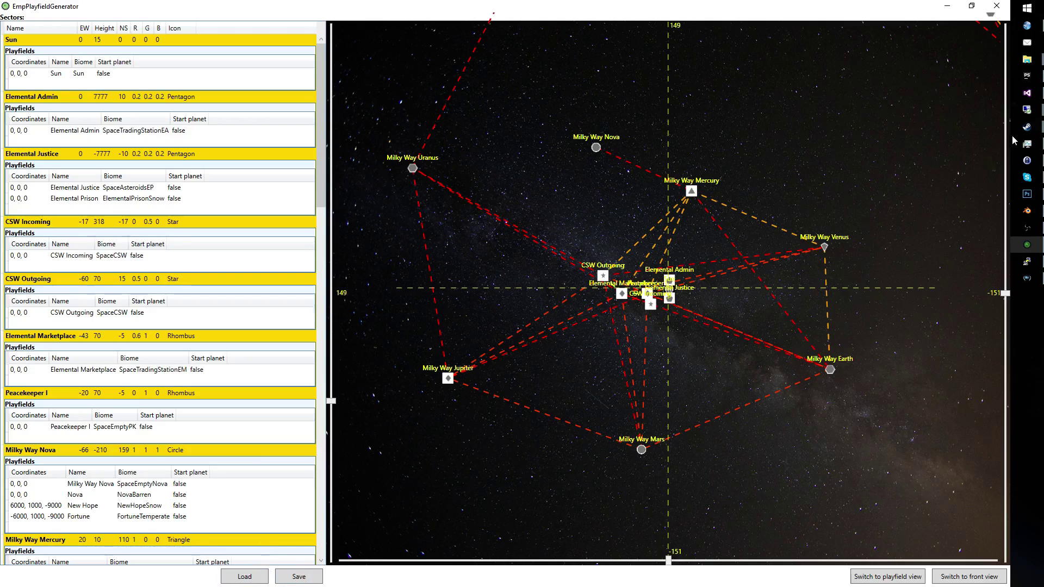
scroll(717, 246, down, 5)
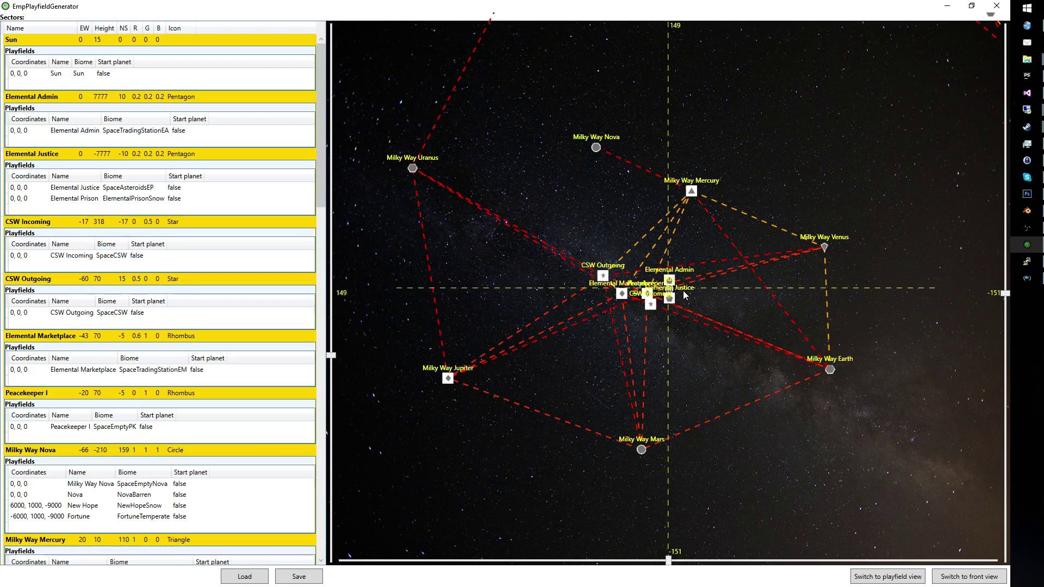
scroll(683, 297, down, 2)
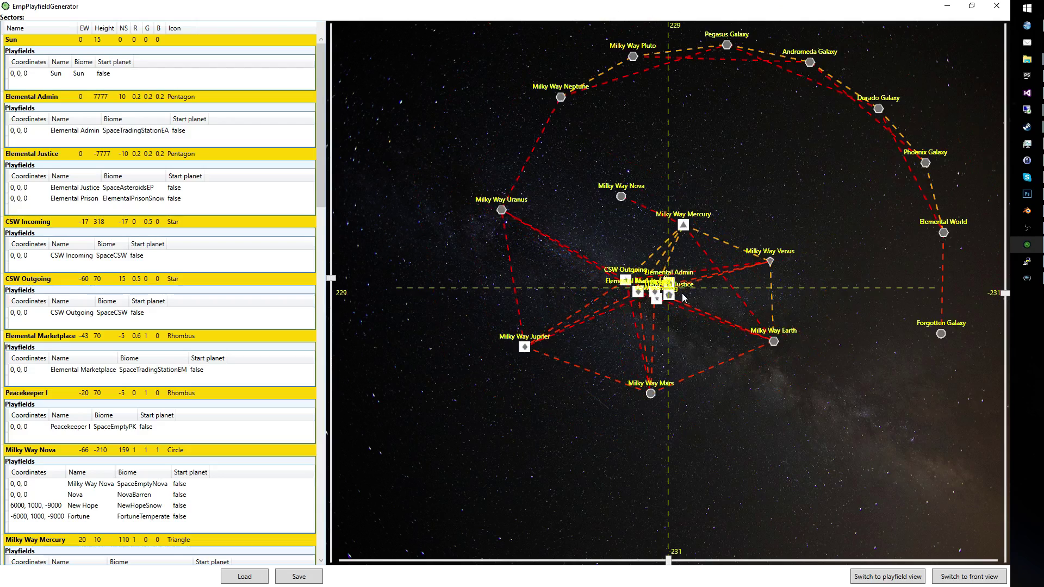
scroll(686, 299, down, 3)
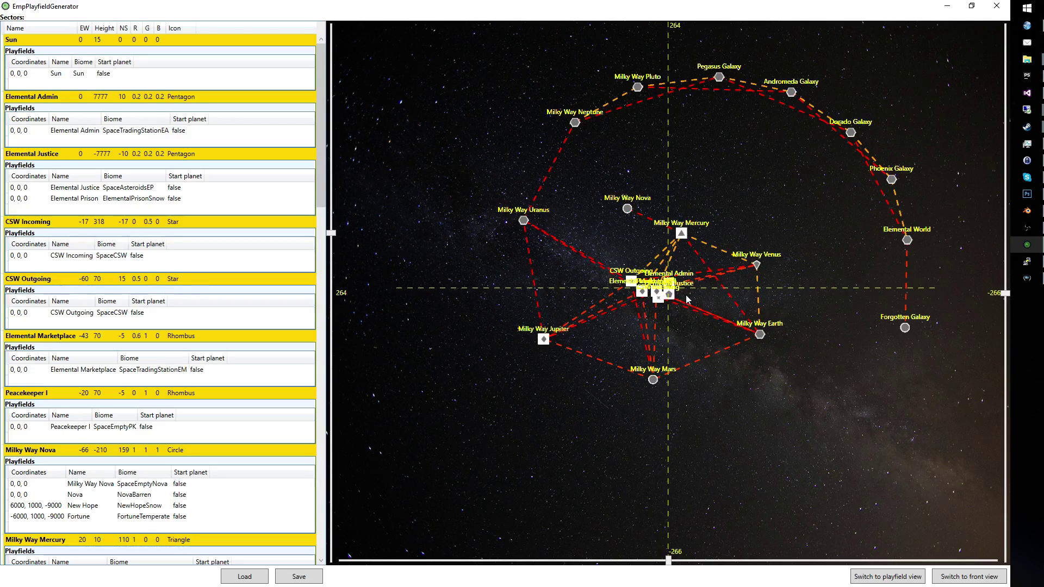
scroll(610, 330, down, 2)
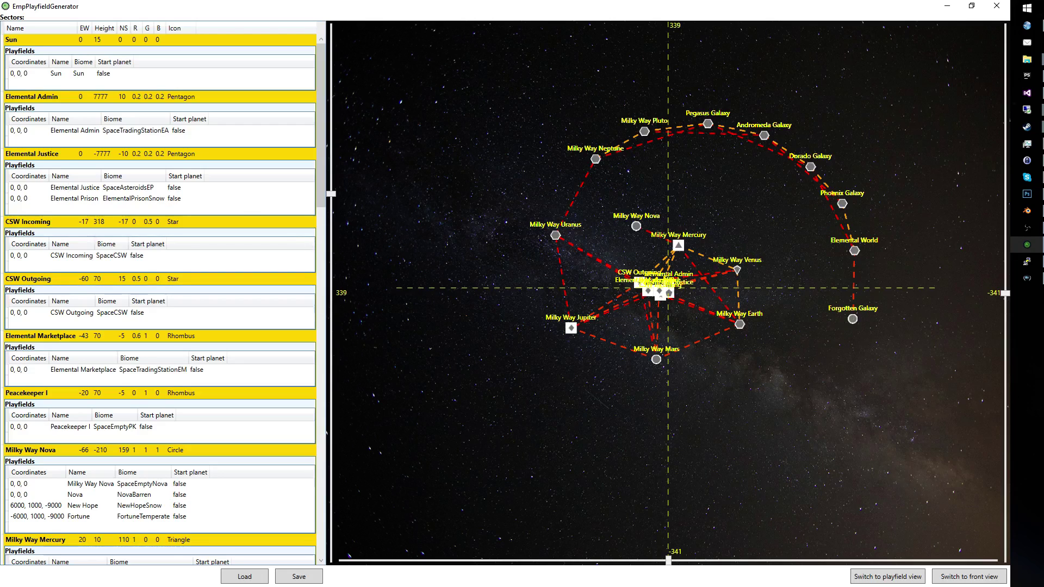
Switch to PhpStorm to review the sector entries in Sectors.yaml, and return to EmpPlayfieldGenerator.
key(alt+Tab)
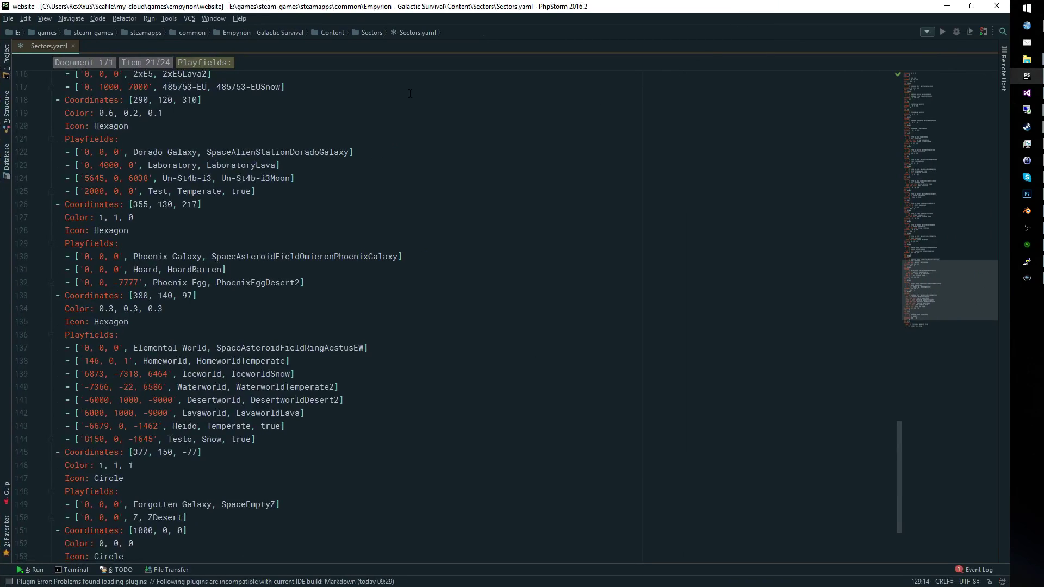
scroll(396, 118, up, 8)
key(alt+Tab)
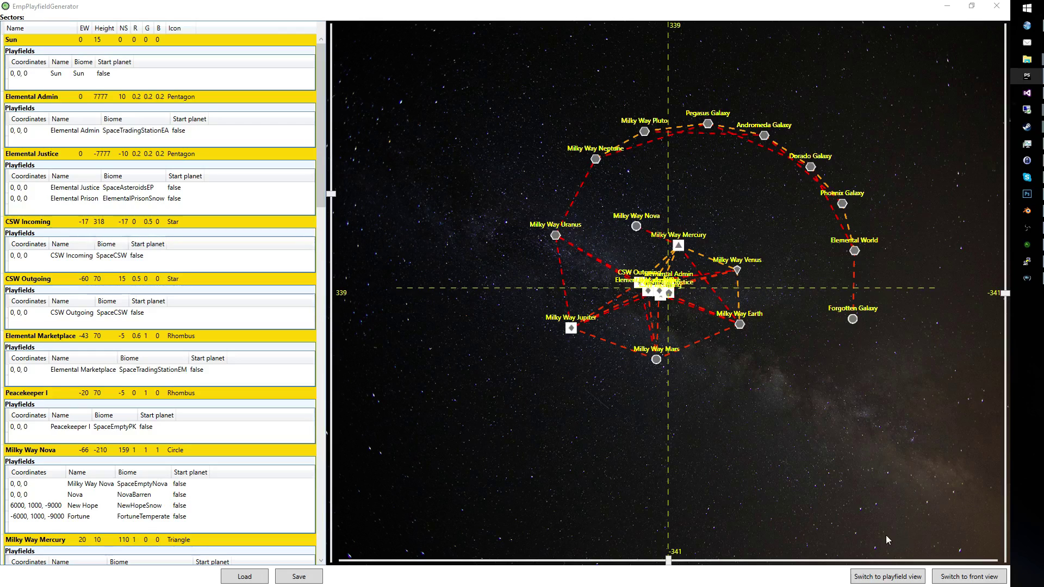
View the sector map from the front, and return it to the top view.
click(979, 579)
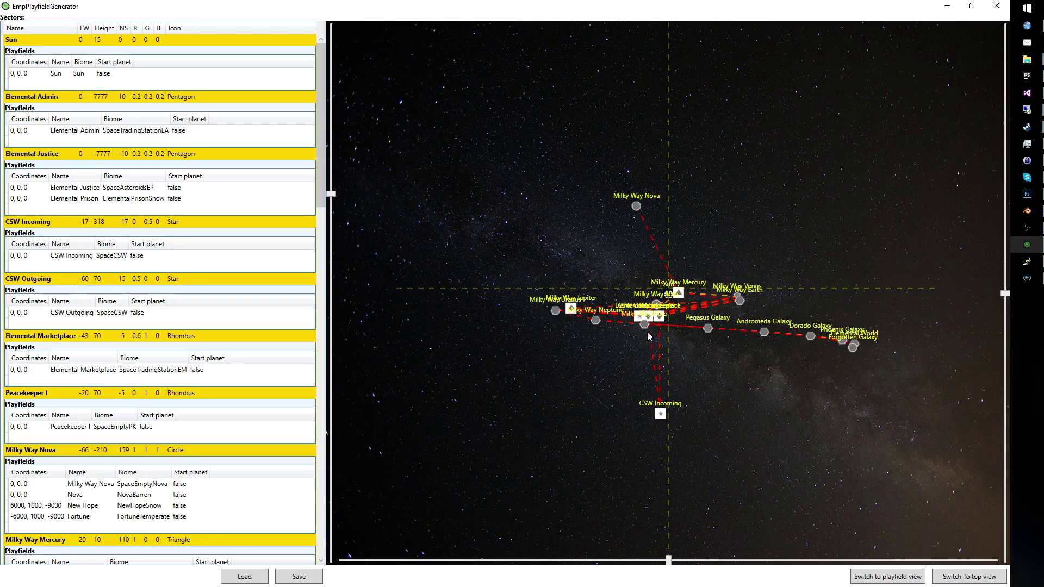
click(996, 581)
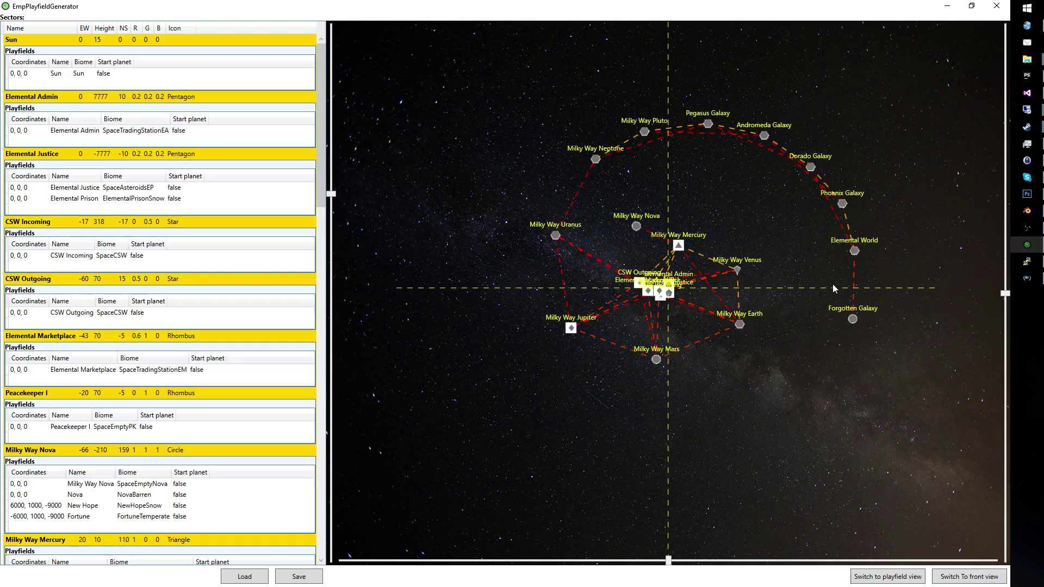
Open the Elemental World playfields, inspect them from the top and front, and return to the top-view sector map.
double_click(855, 252)
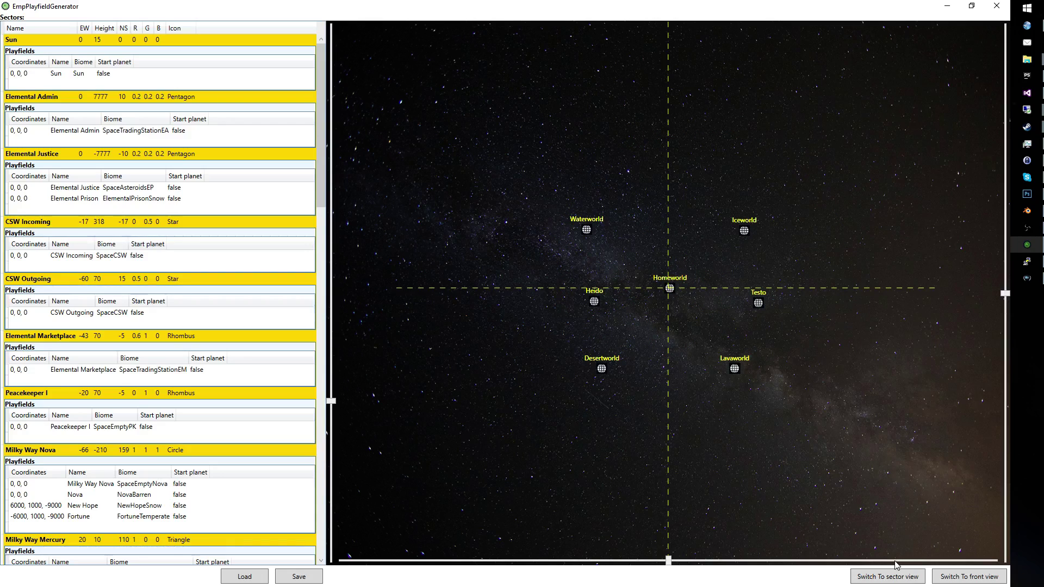
click(890, 578)
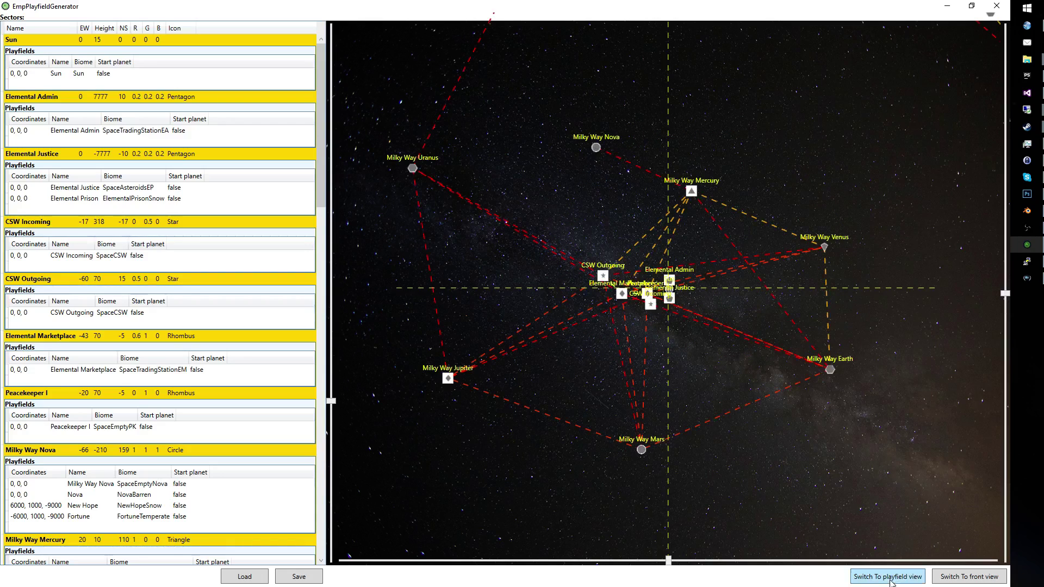
click(890, 578)
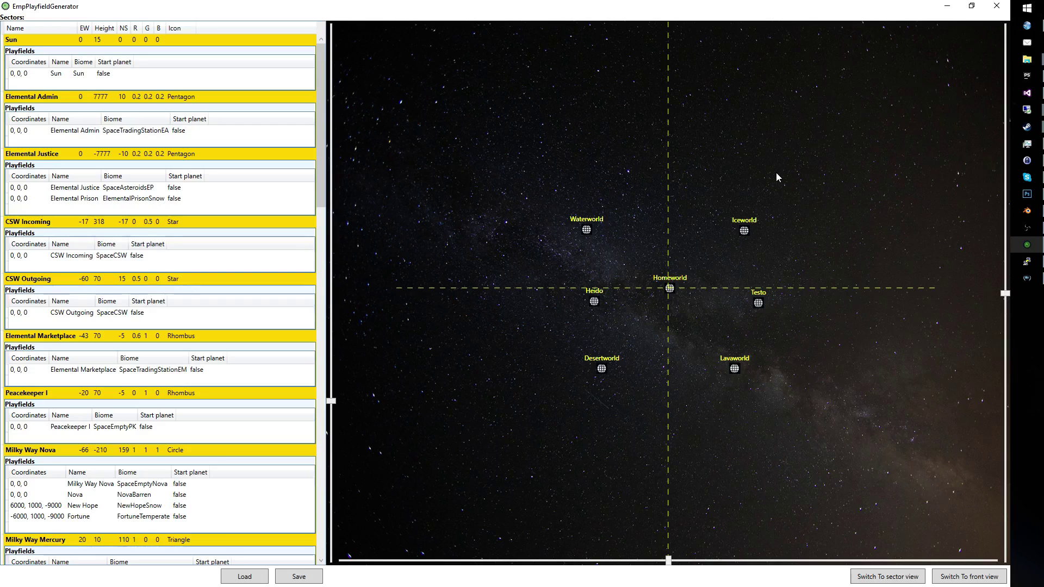
click(952, 576)
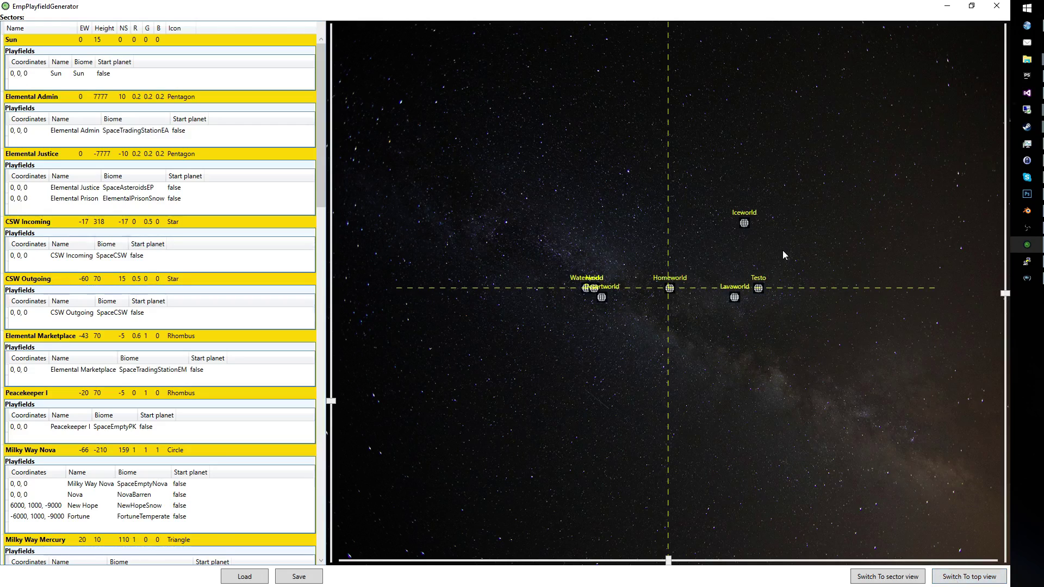
click(904, 578)
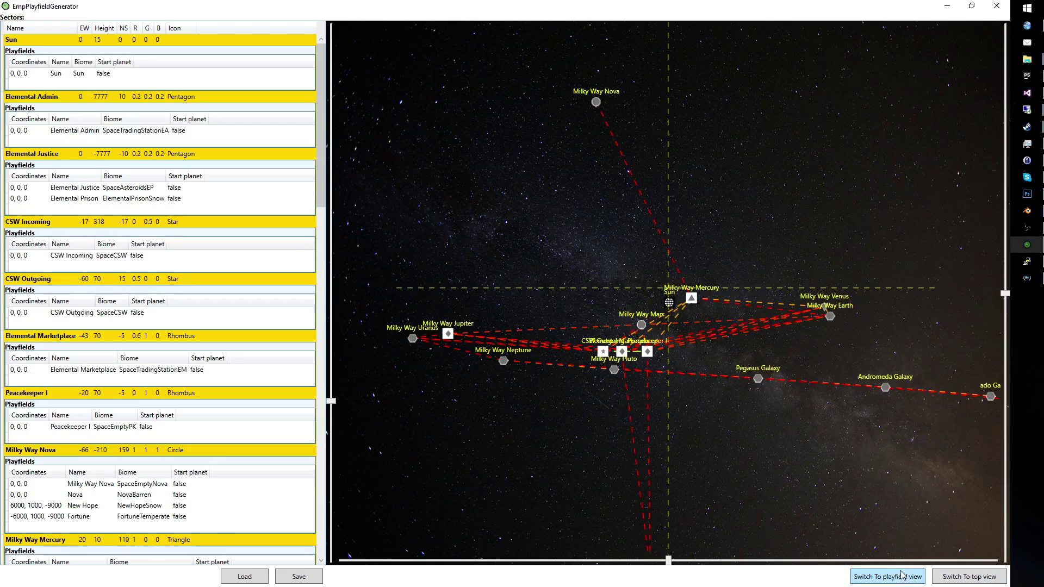
click(963, 576)
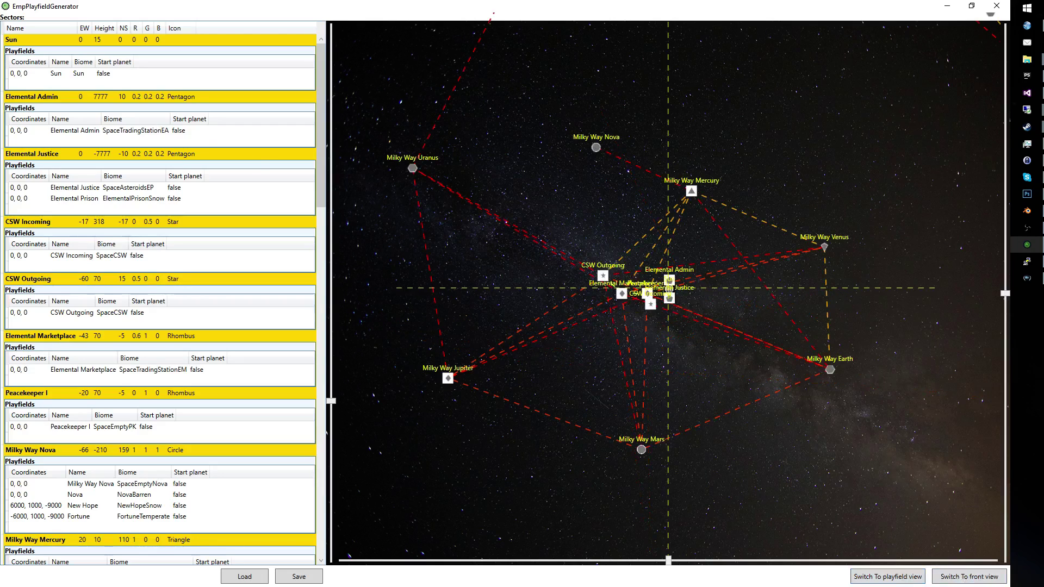
Switch to PhpStorm and highlight the Andromeda Galaxy sector's coordinates [195, 110, 390] in Sectors.yaml.
key(alt+Tab)
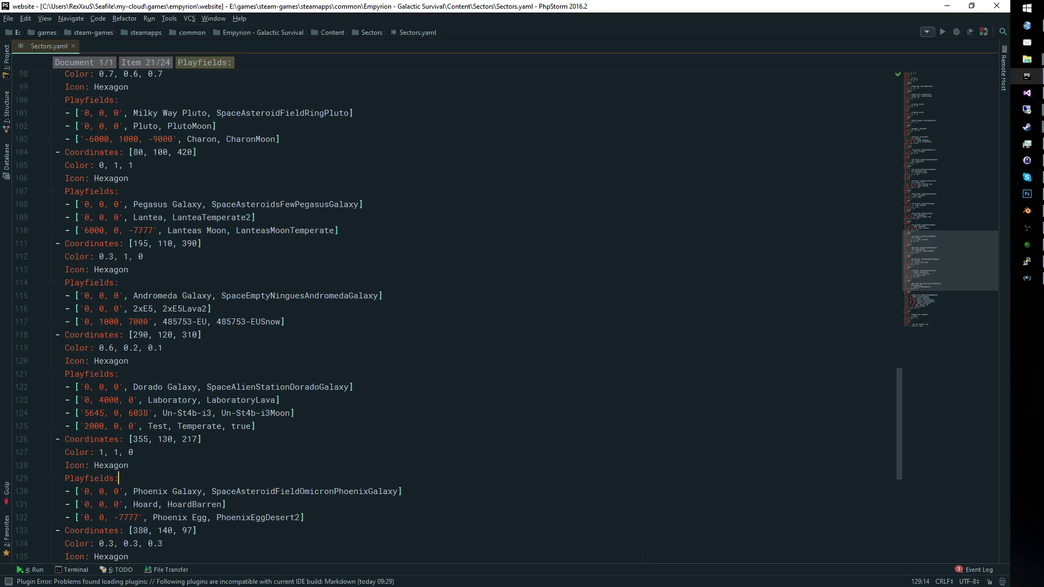
drag(119, 243, 207, 244)
click(209, 243)
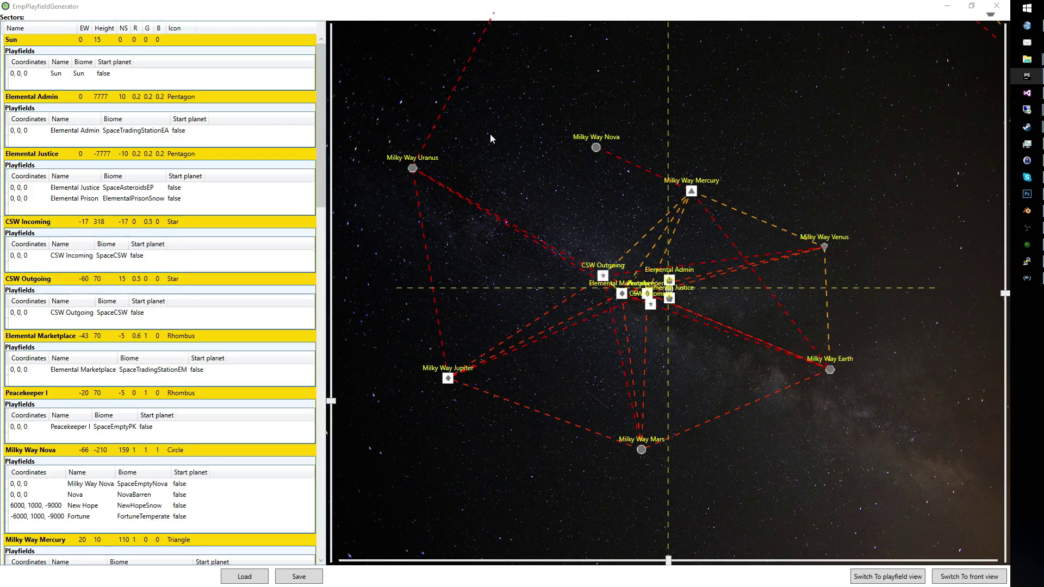
In EmpPlayfieldGenerator, use Move on the Milky Way Uranus sector to shift it inward, close to Milky Way Nova.
drag(908, 348, 817, 480)
scroll(814, 478, down, 2)
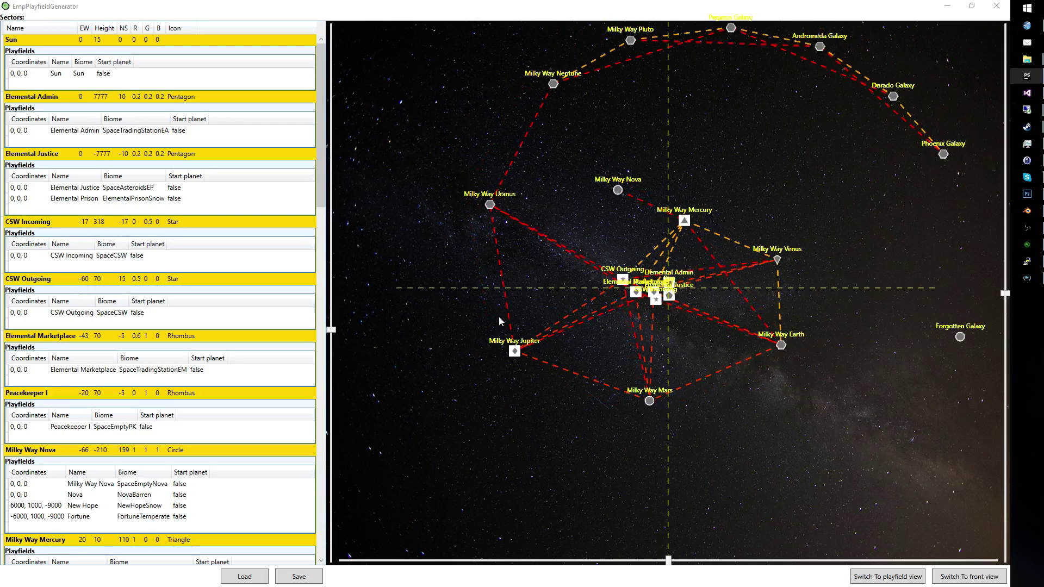
right_click(491, 206)
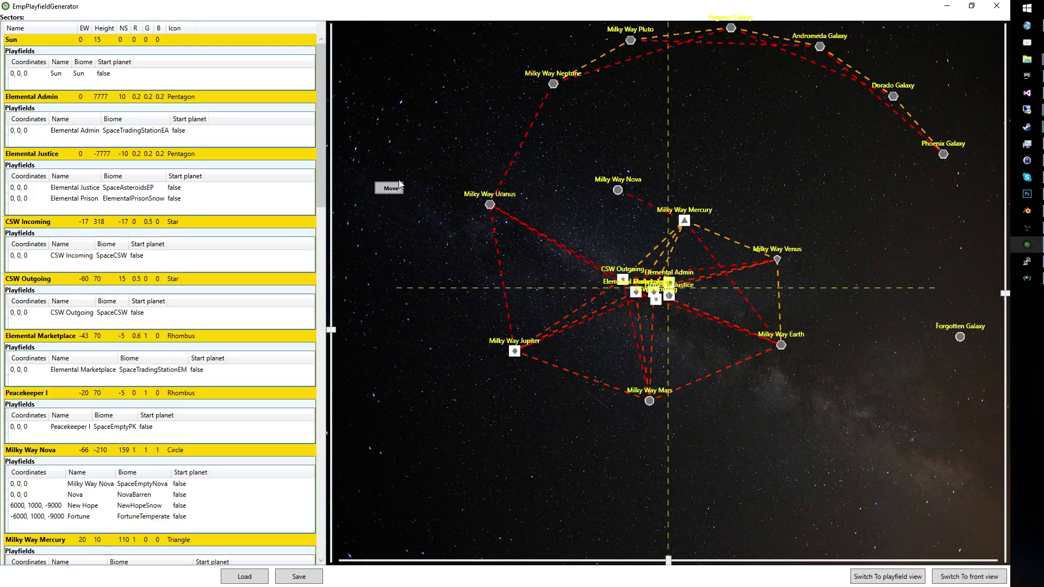
click(396, 191)
right_click(392, 176)
click(393, 204)
click(566, 167)
Move Milky Way Uranus outward from the map centre, and place it back inward directly above Milky Way Jupiter.
right_click(503, 227)
drag(501, 223, 449, 204)
right_click(505, 200)
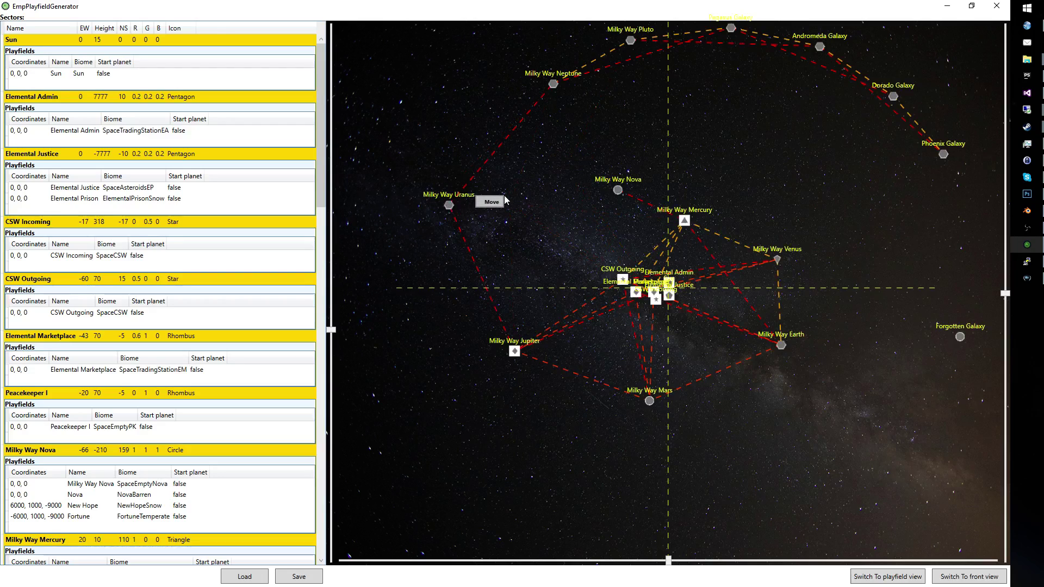
click(491, 202)
click(518, 200)
scroll(522, 211, up, 2)
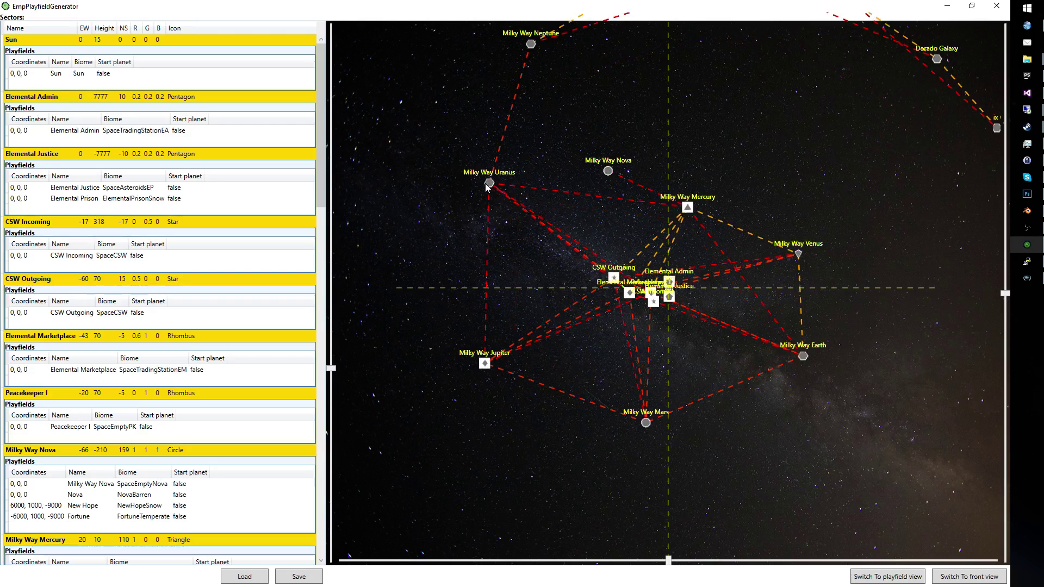
Move Milky Way Uranus slightly inward toward Milky Way Mercury, and place it far outward past Milky Way Jupiter.
right_click(420, 174)
click(407, 177)
drag(421, 174, 506, 195)
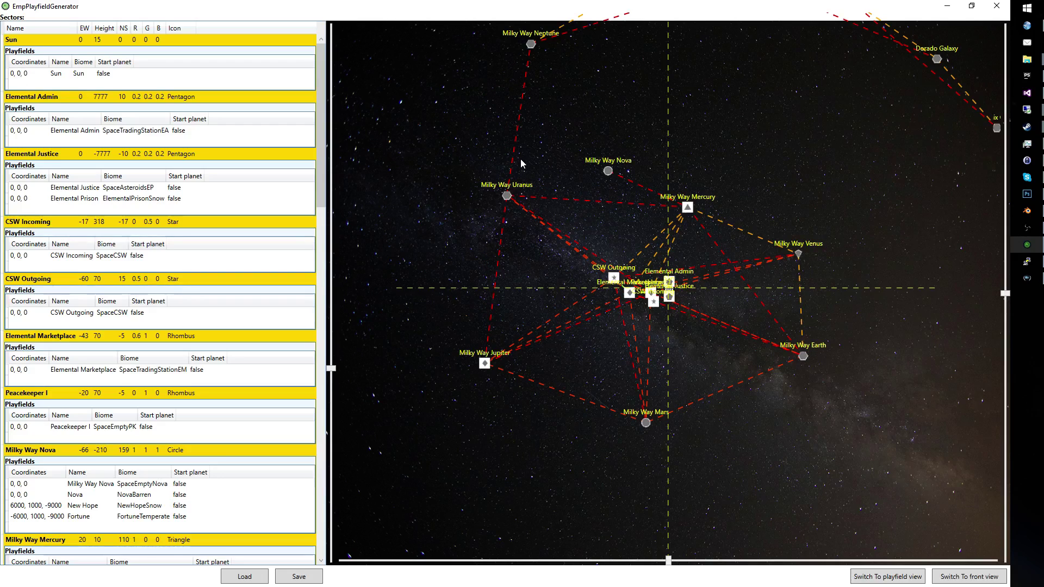
drag(507, 196, 419, 177)
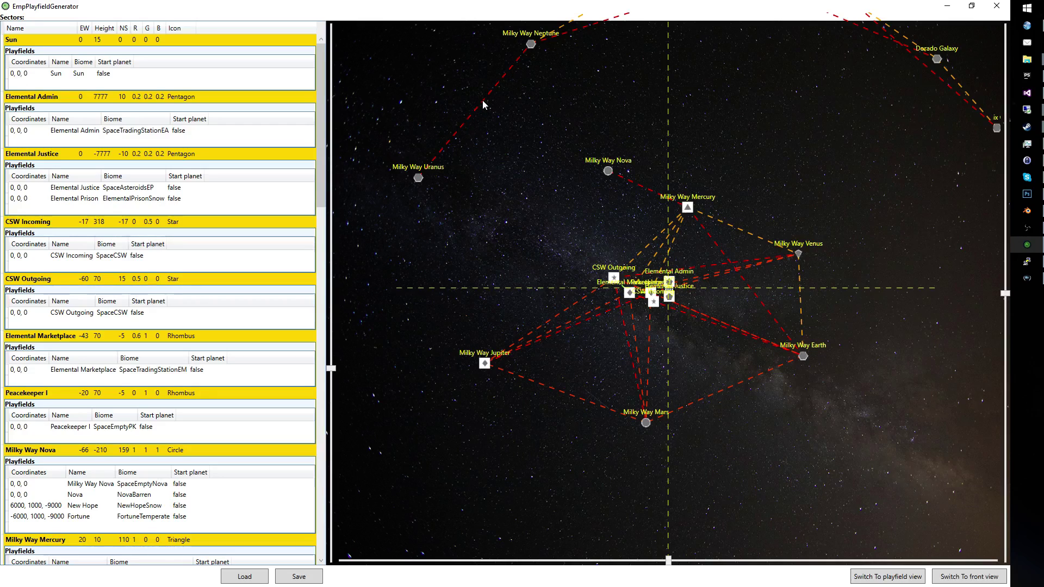
Move Milky Way Uranus toward Milky Way Neptune in two stages, ending just below Neptune.
mouse_move(482, 105)
drag(420, 185, 486, 138)
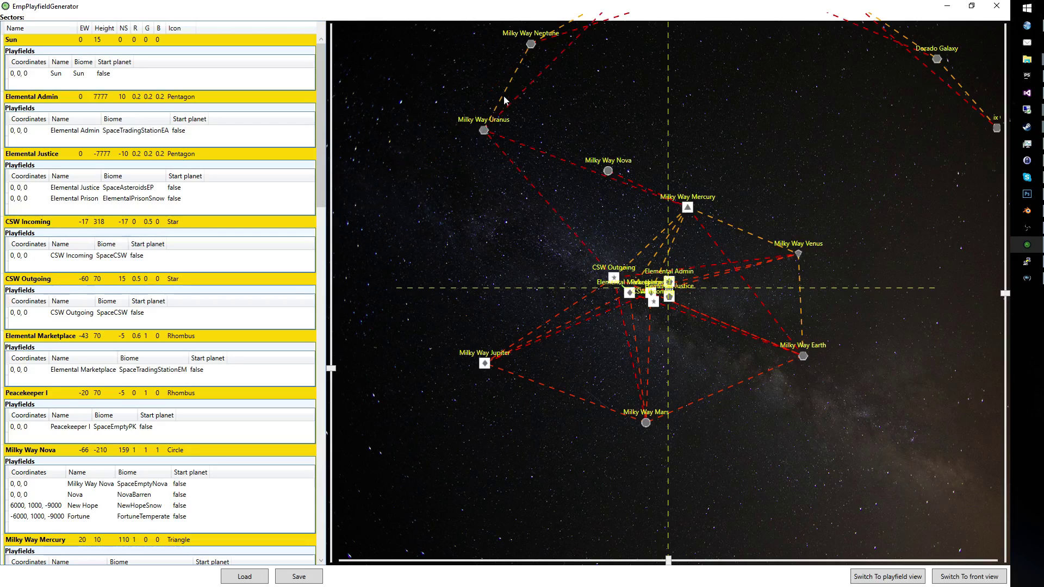
mouse_move(487, 136)
drag(487, 135, 542, 76)
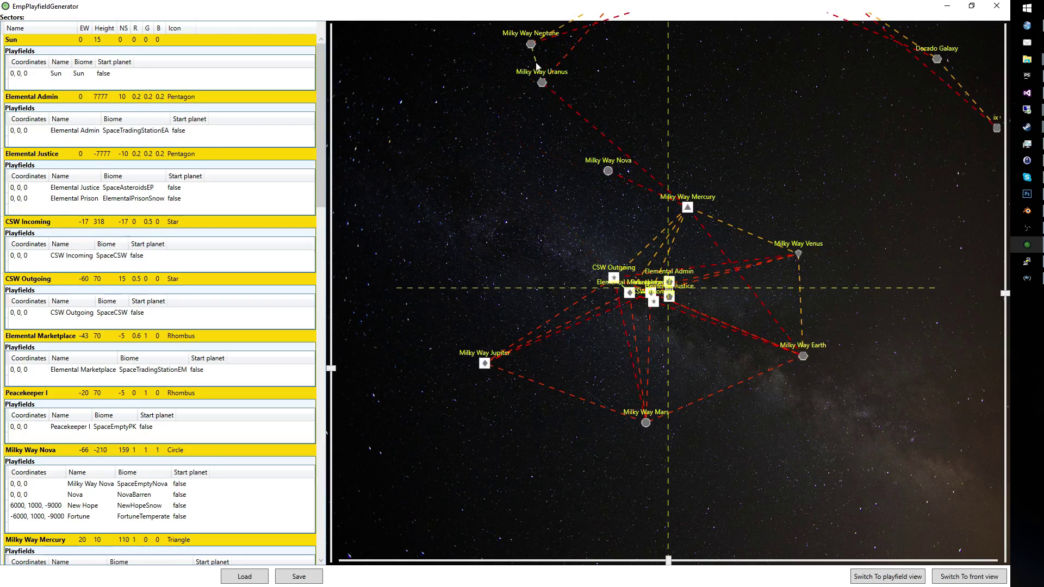
Move Milky Way Uranus away from Milky Way Neptune to a spot above and slightly outward of Milky Way Jupiter.
mouse_move(544, 86)
drag(543, 86, 496, 122)
click(454, 182)
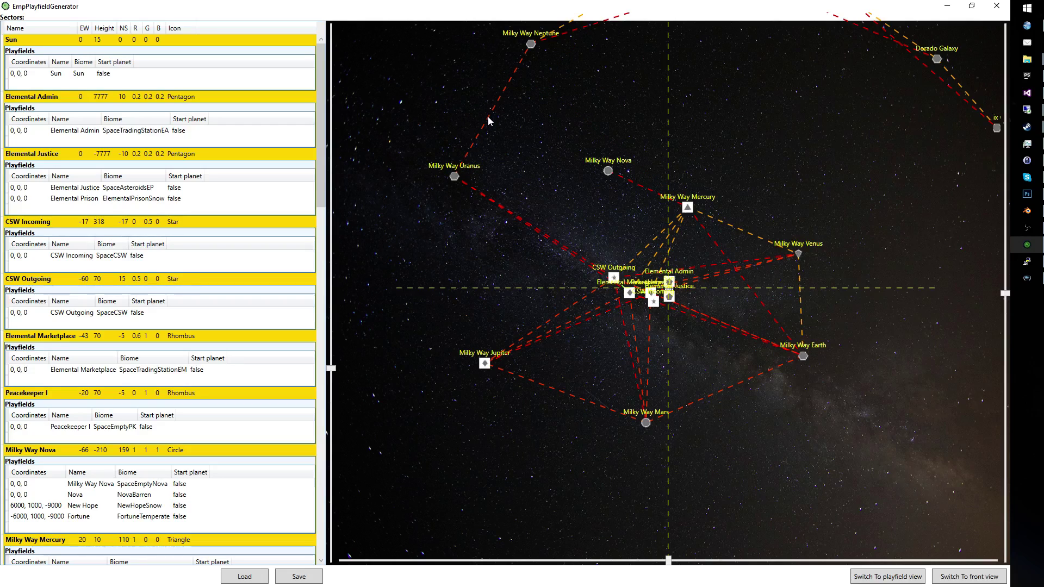
mouse_move(489, 120)
drag(455, 176, 438, 207)
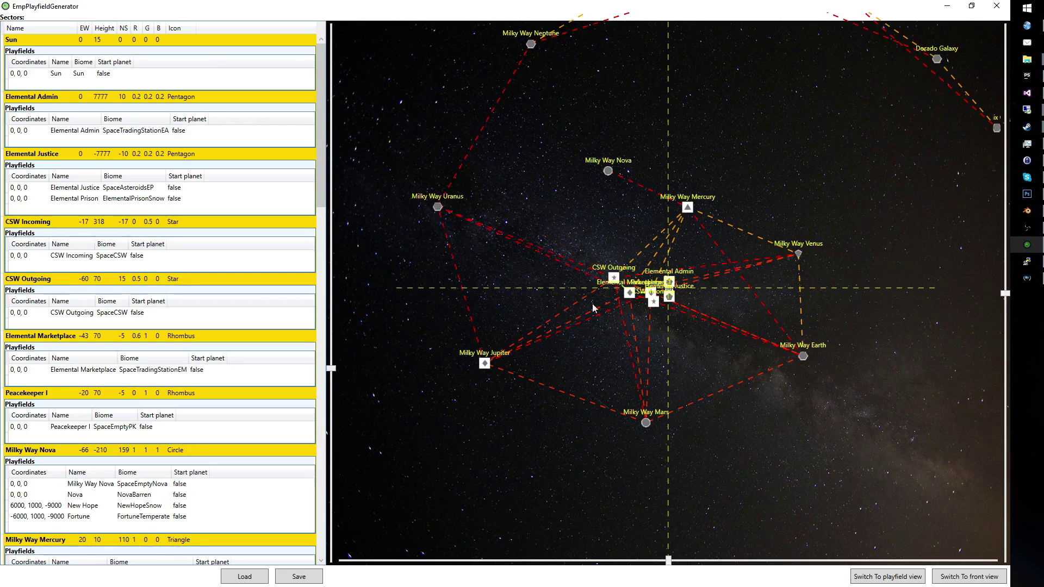
Show the sector map from the front and move Milky Way Uranus a little toward the map centre.
click(959, 579)
drag(439, 331, 479, 335)
Check the playfields from both sides, return to the top-view sector map, and move Milky Way Uranus slightly inward above Milky Way Jupiter.
click(909, 577)
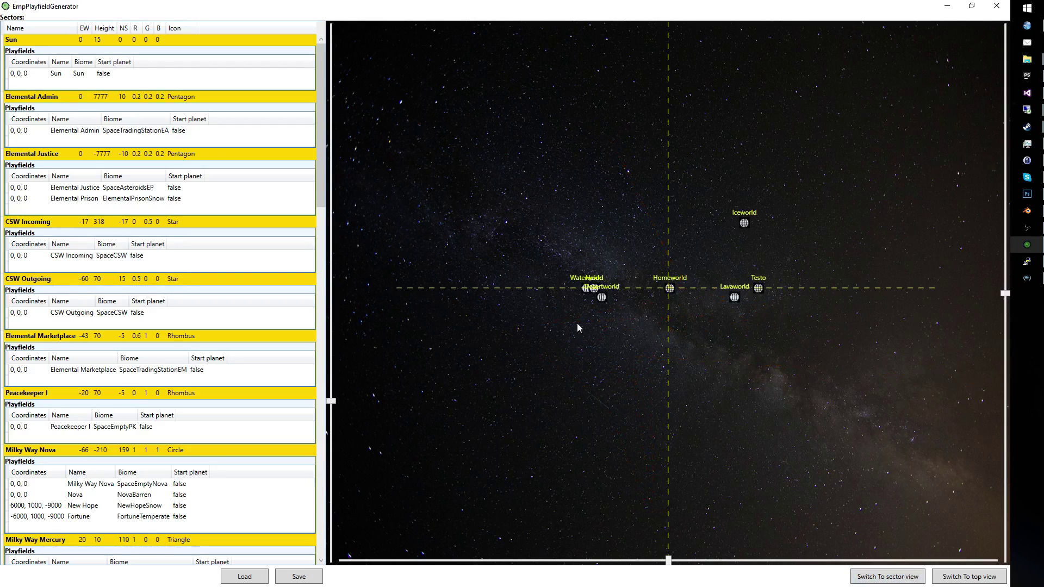
click(958, 577)
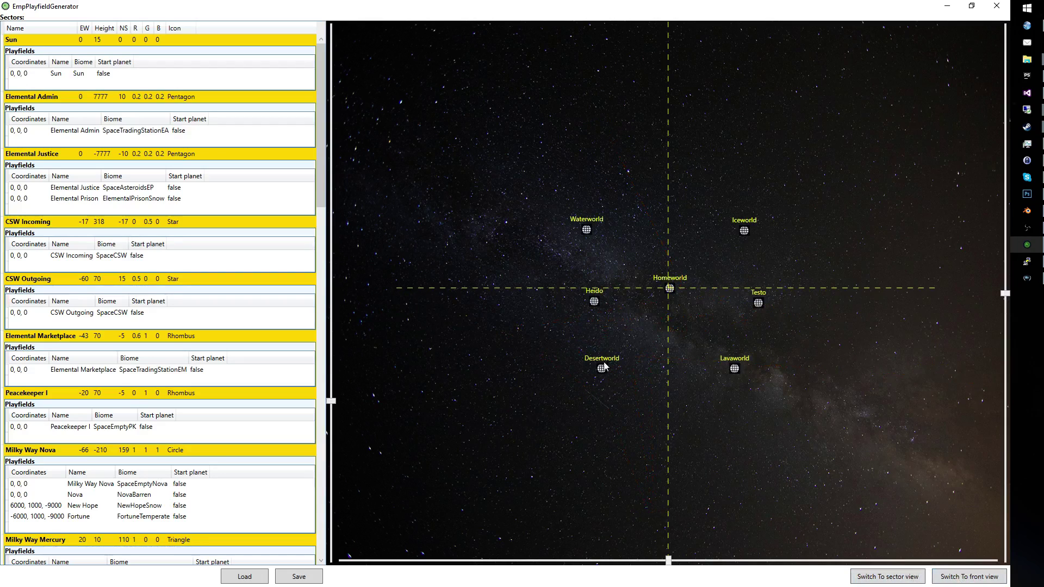
click(888, 578)
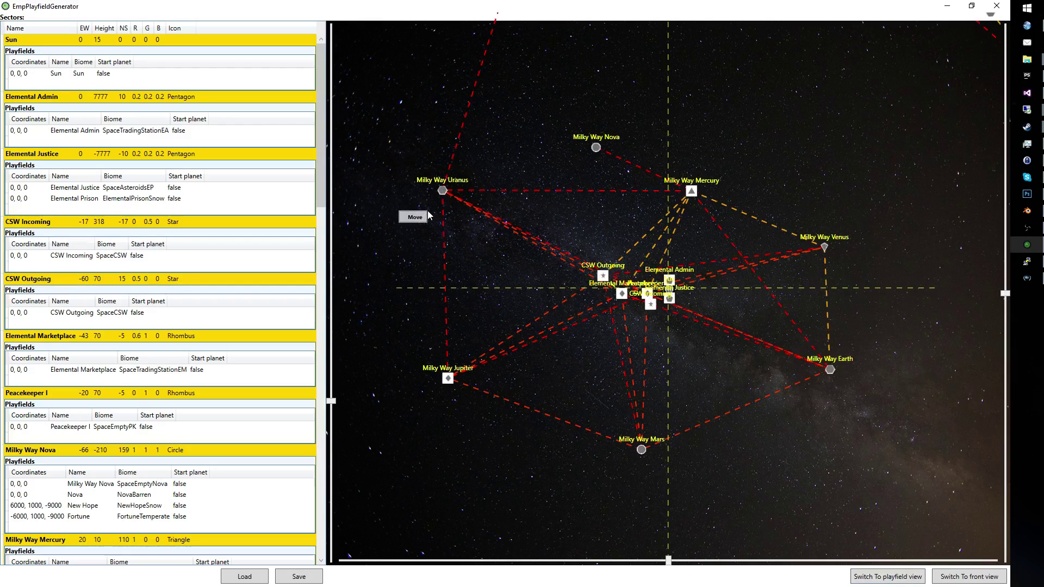
drag(443, 192, 457, 174)
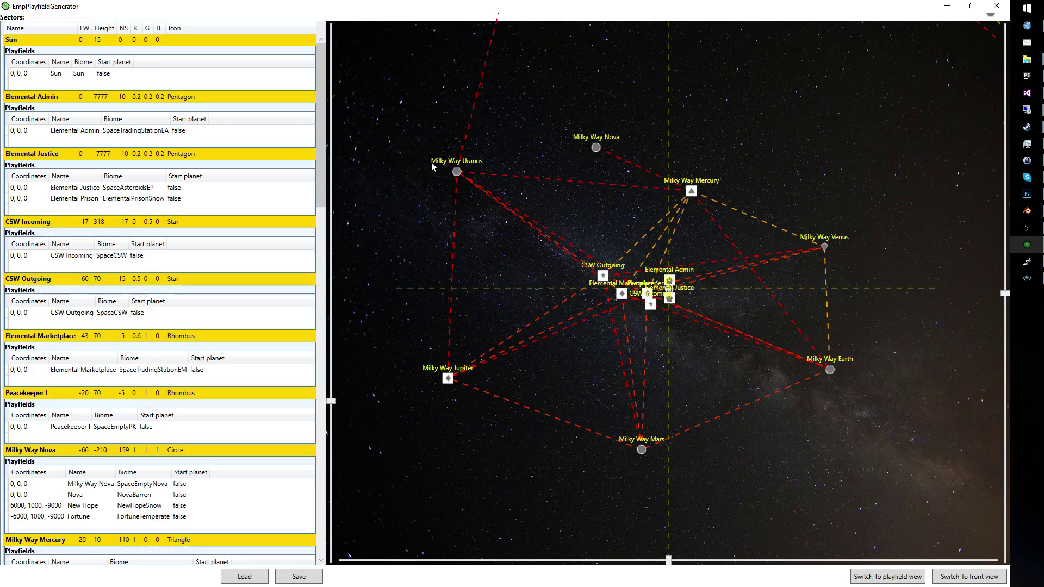
Zoom and shift the sector map to examine the galaxies from Milky Way Neptune round to Forgotten Galaxy.
scroll(668, 234, down, 2)
scroll(667, 234, down, 1)
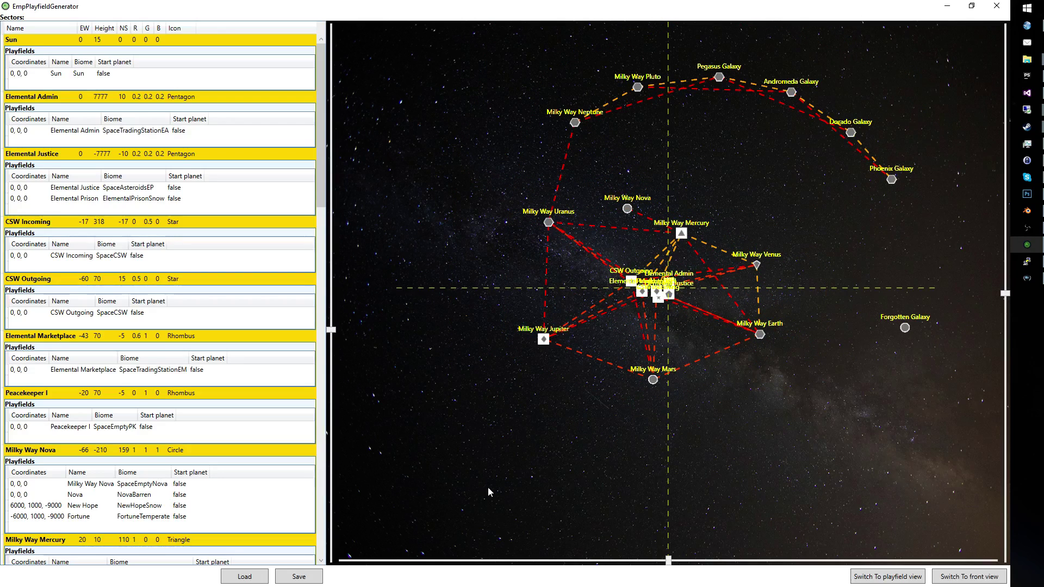
scroll(486, 484, up, 2)
drag(512, 560, 668, 562)
drag(1004, 296, 1004, 254)
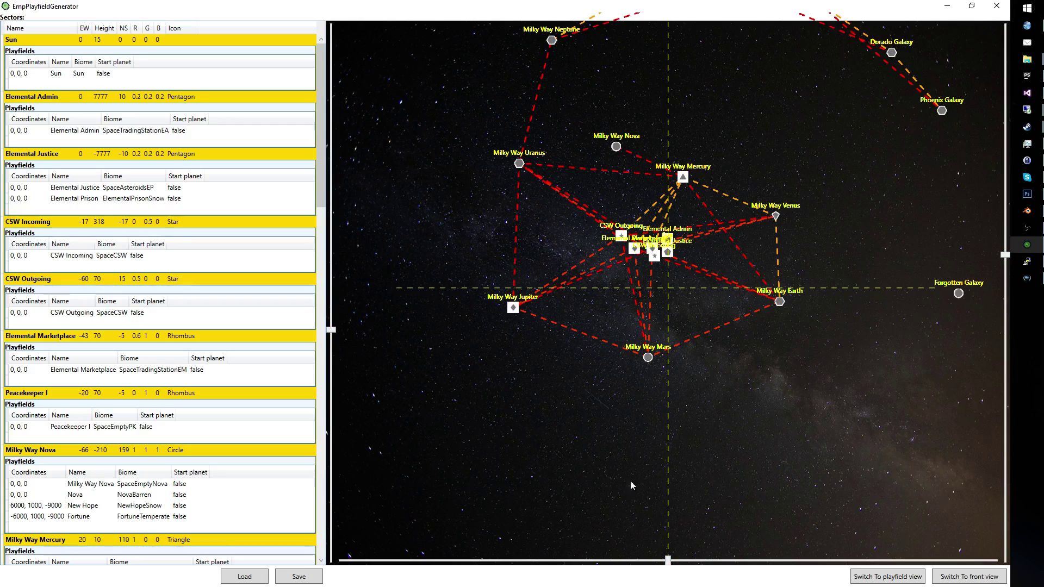
scroll(607, 462, up, 2)
scroll(600, 455, up, 2)
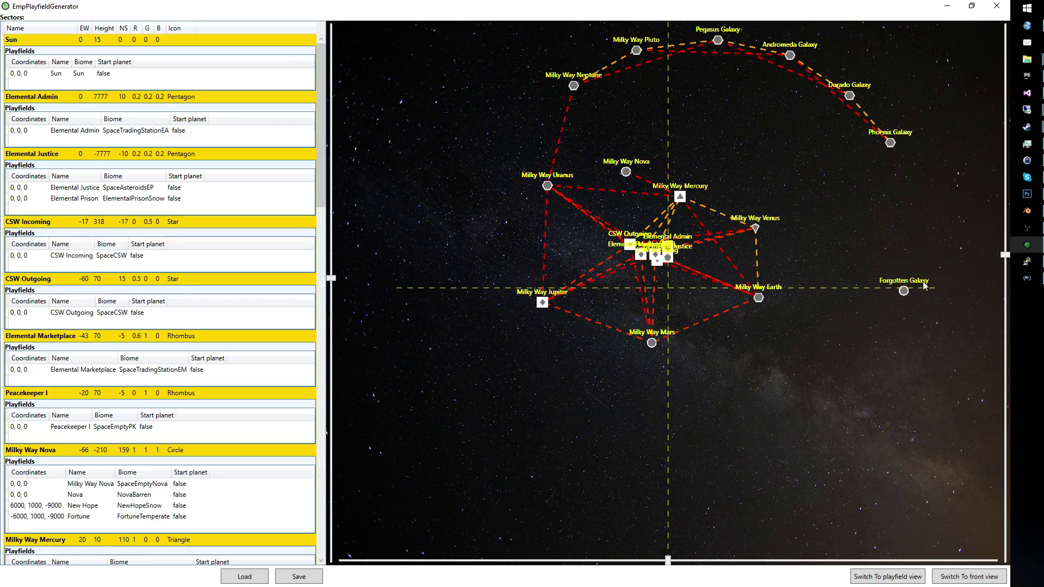
Move Forgotten Galaxy up the sector map to a spot closer below Phoenix Galaxy, and show the playfield view.
drag(905, 289, 904, 211)
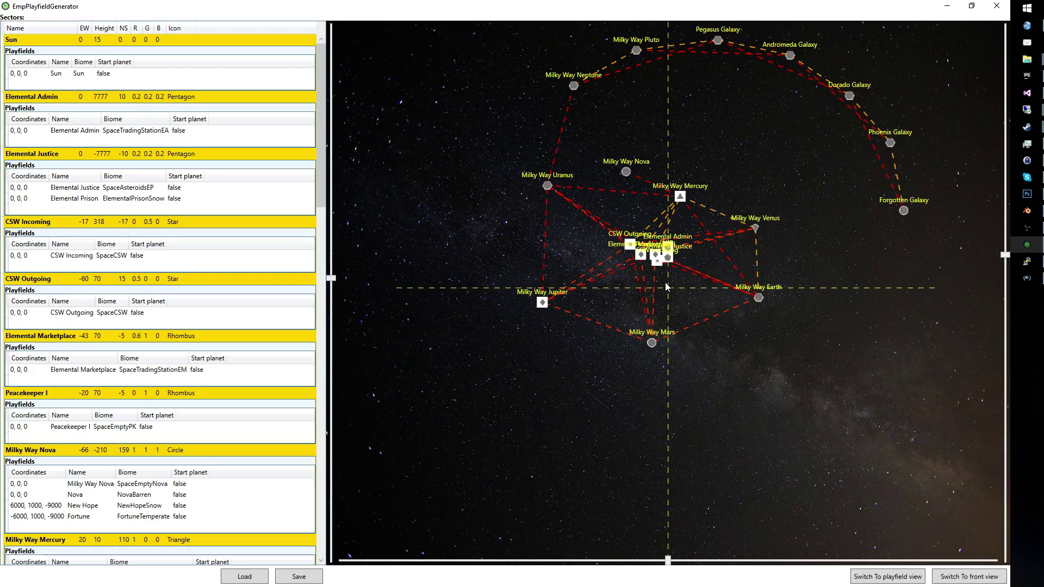
click(865, 577)
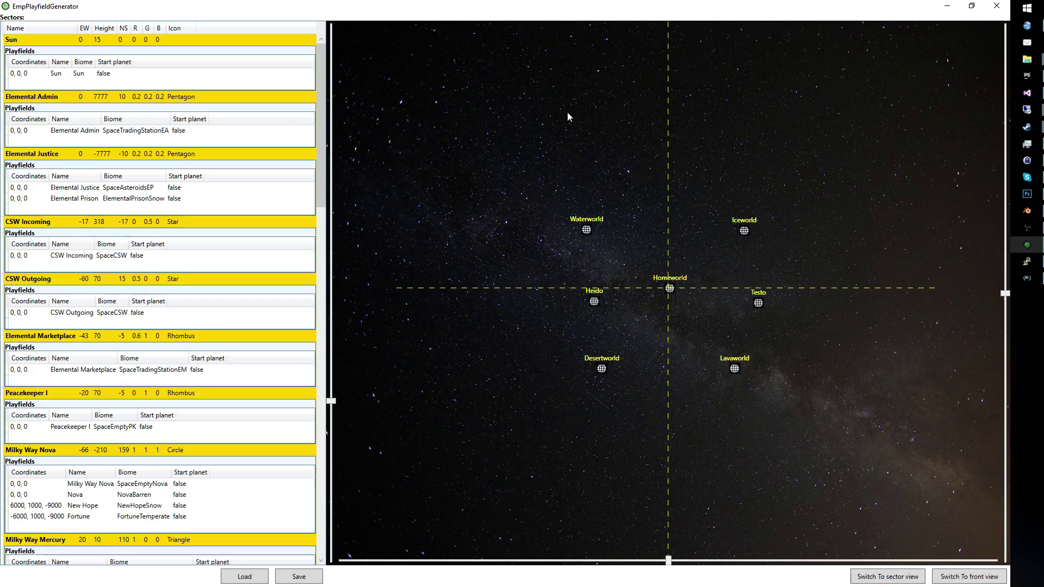
Move Waterworld to the far upper corner of the playfield map and back, placing it slightly outward of its original spot.
mouse_move(589, 229)
drag(587, 230, 391, 51)
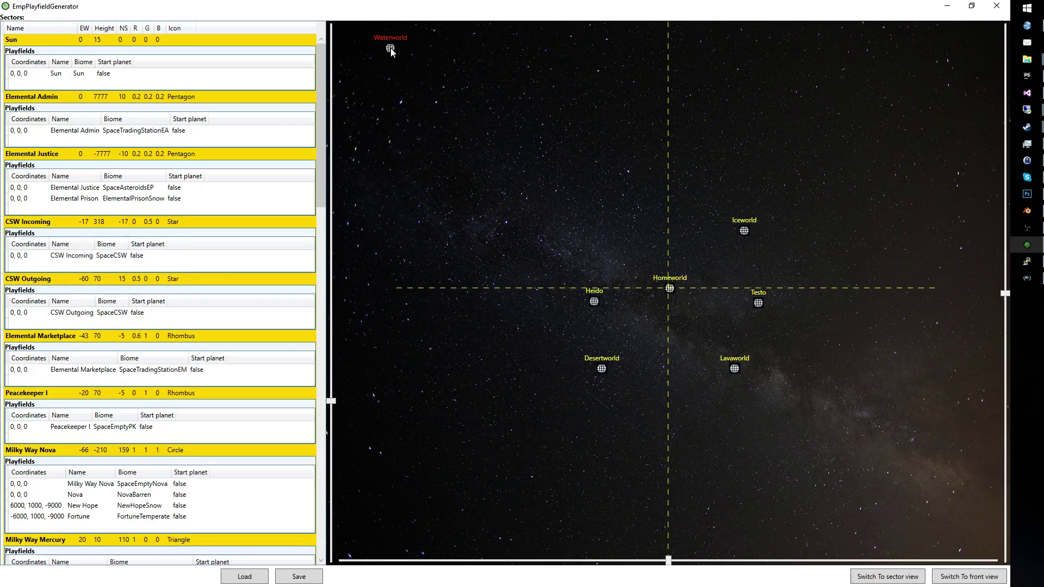
mouse_move(390, 51)
right_click(597, 172)
click(593, 177)
click(611, 231)
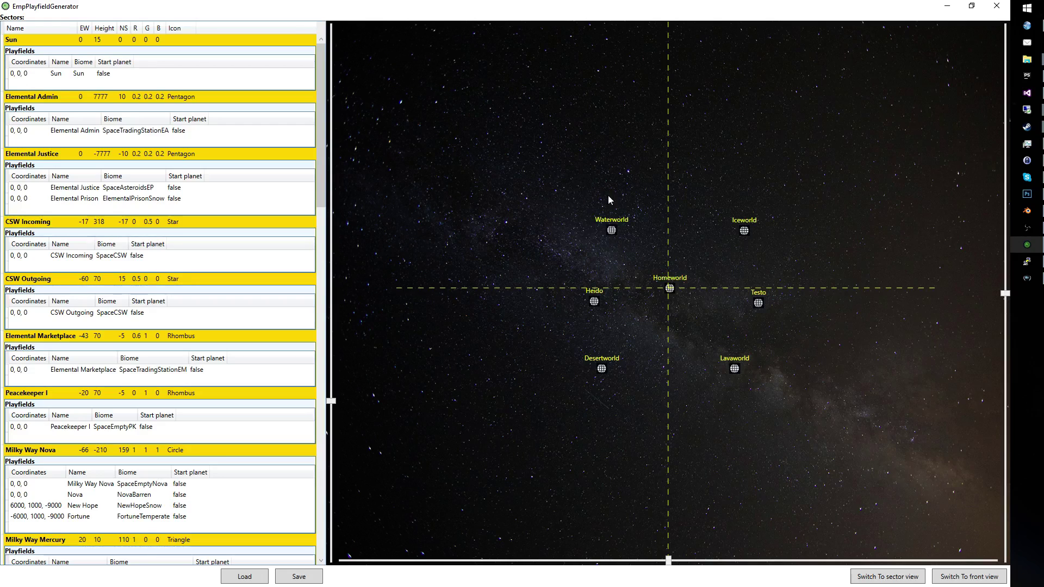
drag(611, 231, 576, 221)
Show the playfields from the front and move Homeworld slightly up.
click(992, 578)
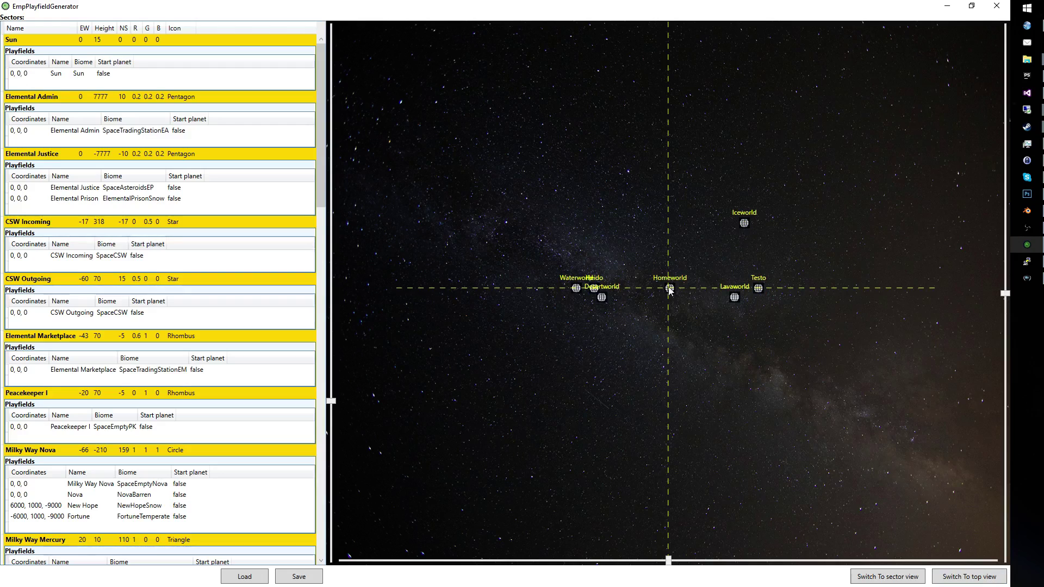
mouse_move(673, 288)
mouse_down()
mouse_move(732, 93)
mouse_move(668, 280)
mouse_up()
Return to the top-view sector map and examine the sectors from Milky Way Mars out to Forgotten Galaxy.
click(911, 578)
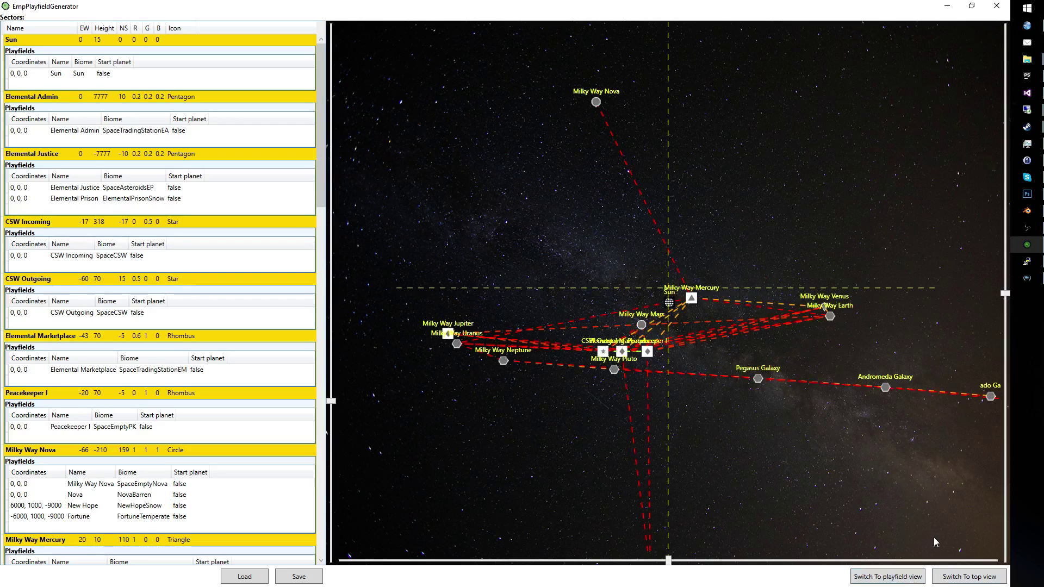
click(961, 578)
scroll(650, 359, down, 5)
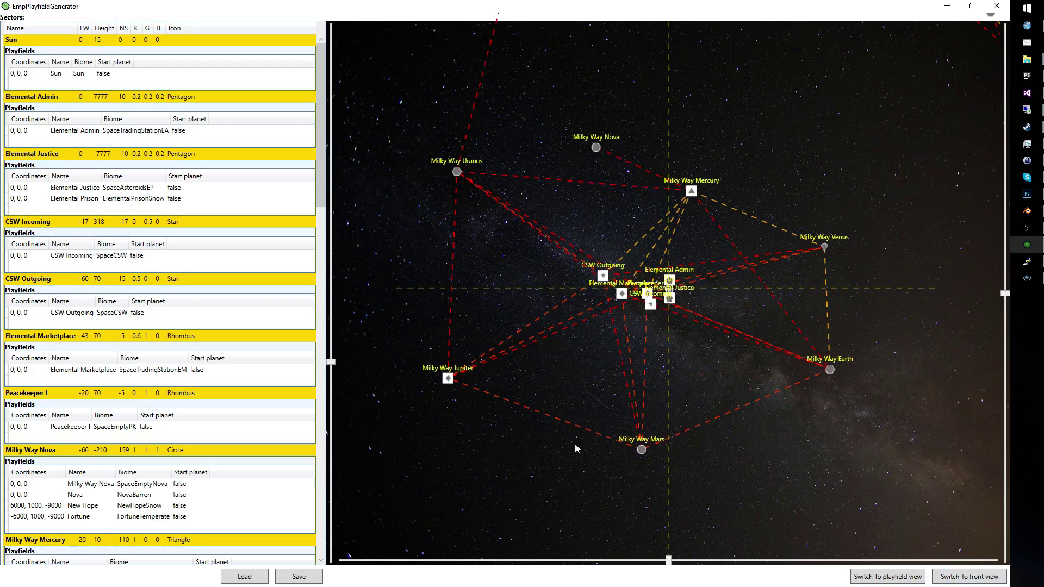
scroll(494, 403, down, 5)
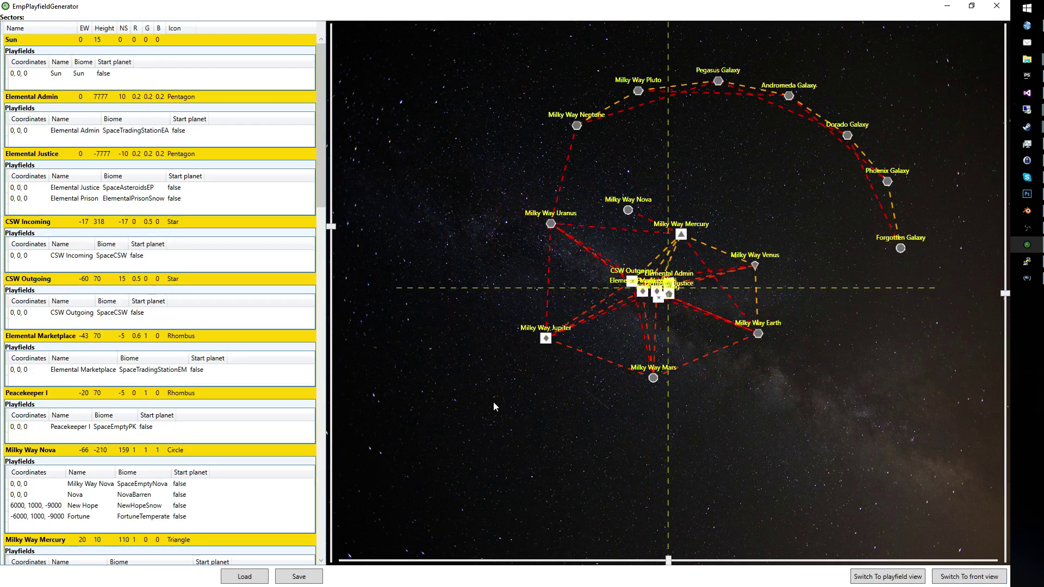
scroll(570, 375, up, 1)
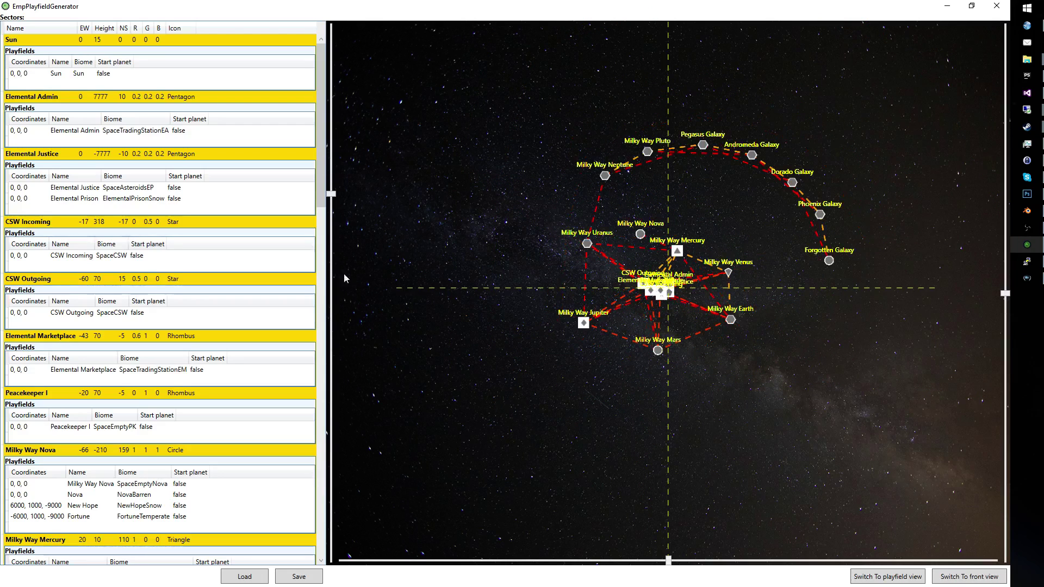
Find the Elemental World sector in the list and select its Iceworld playfield to show that sector's playfields.
drag(321, 201, 347, 537)
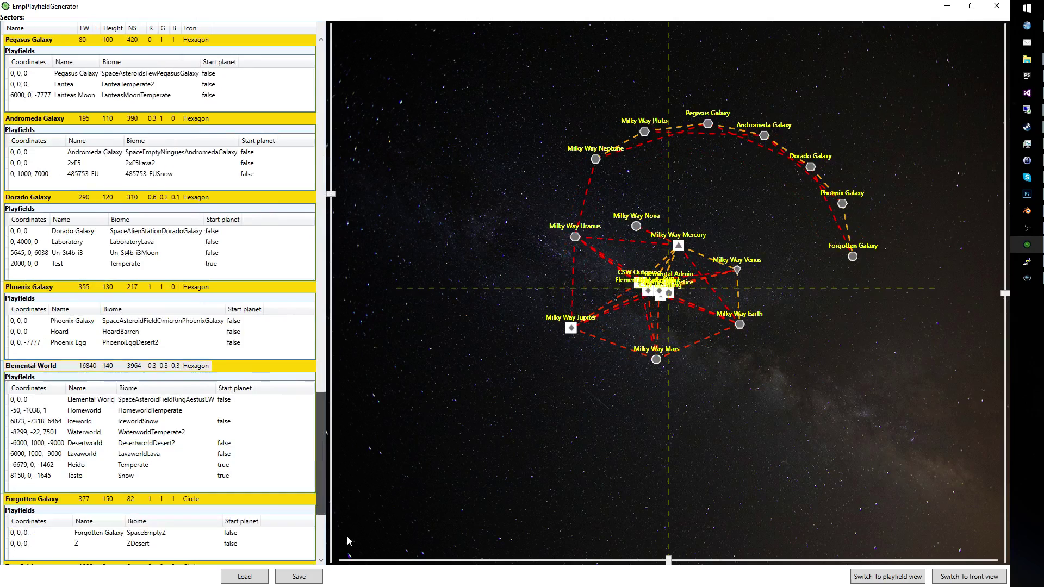
click(123, 423)
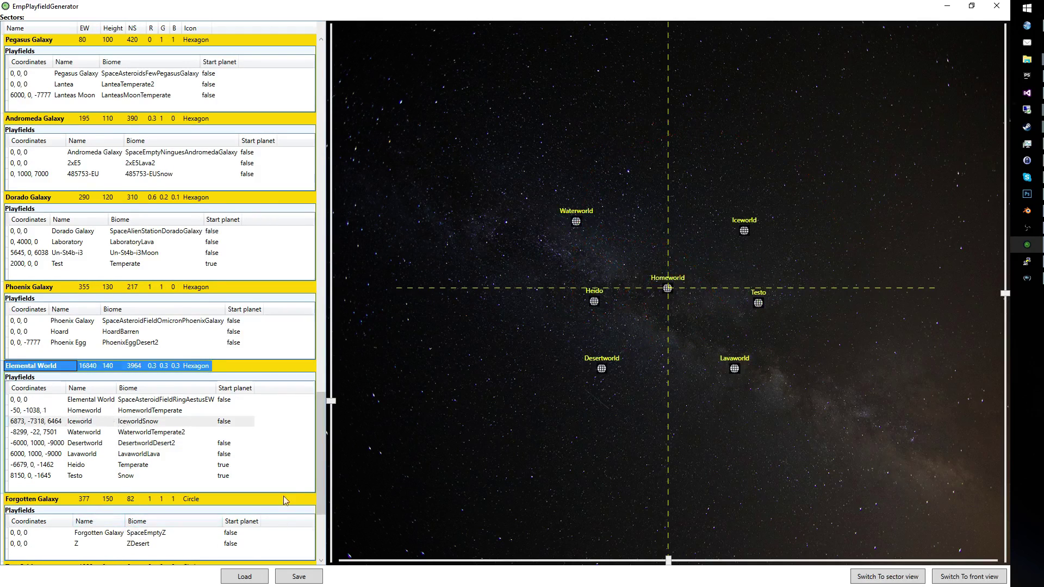
Add a new sector at the end of the list with a playfield named Lost and the biome SpaceEmpty.
scroll(323, 452, down, 1)
click(136, 557)
click(136, 556)
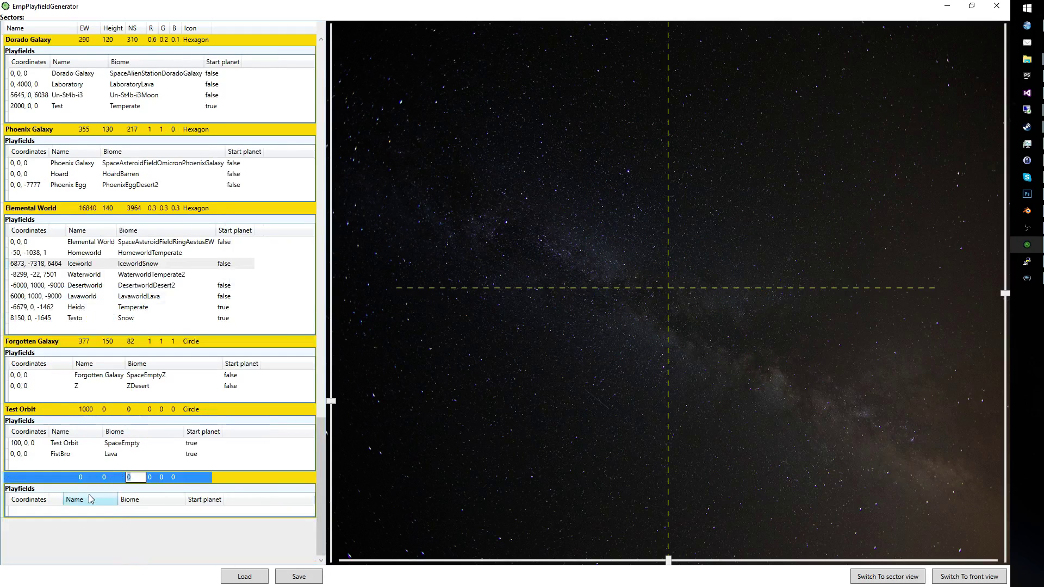
click(99, 510)
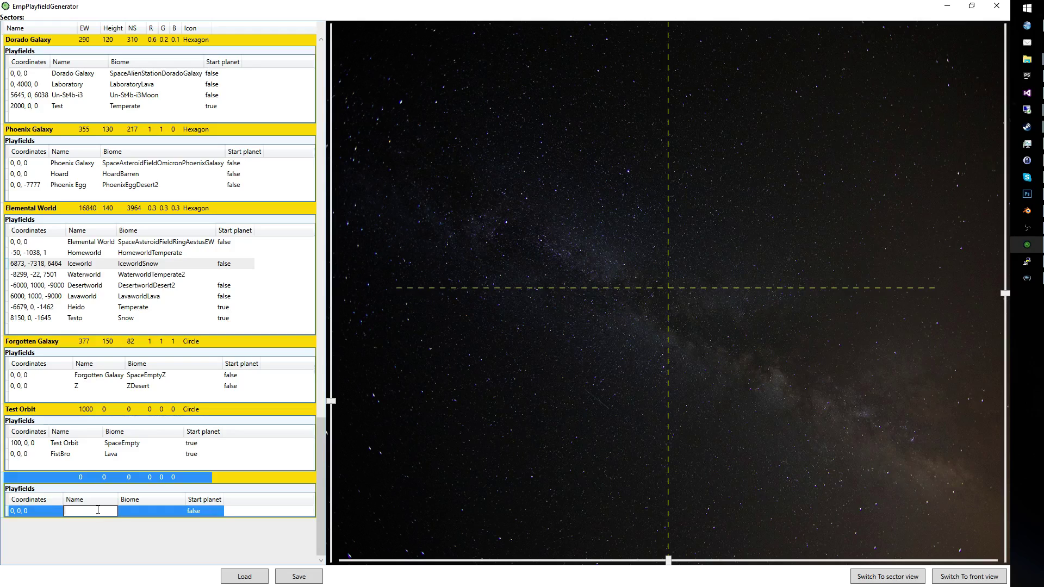
click(134, 513)
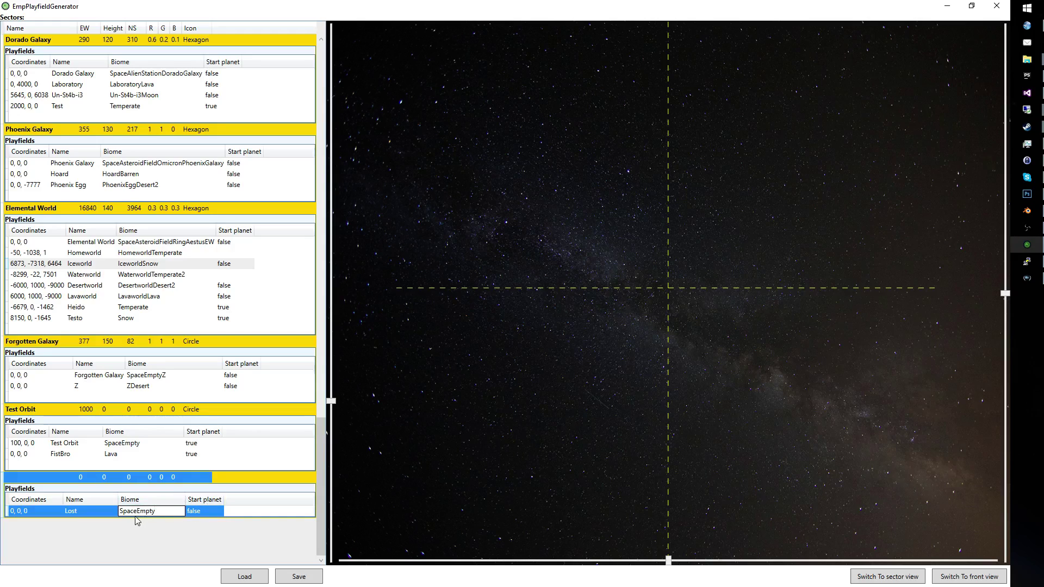
Set the new sector's EW coordinate to -100 and its icon to Triangle, and show the sector map.
click(87, 477)
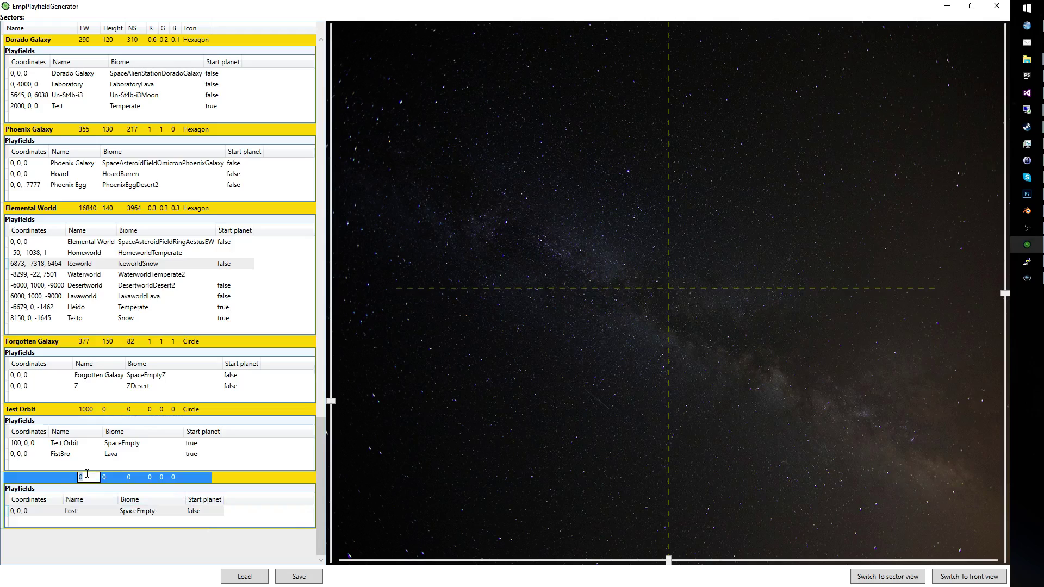
text(-1)
click(197, 477)
text(Triangle)
click(900, 578)
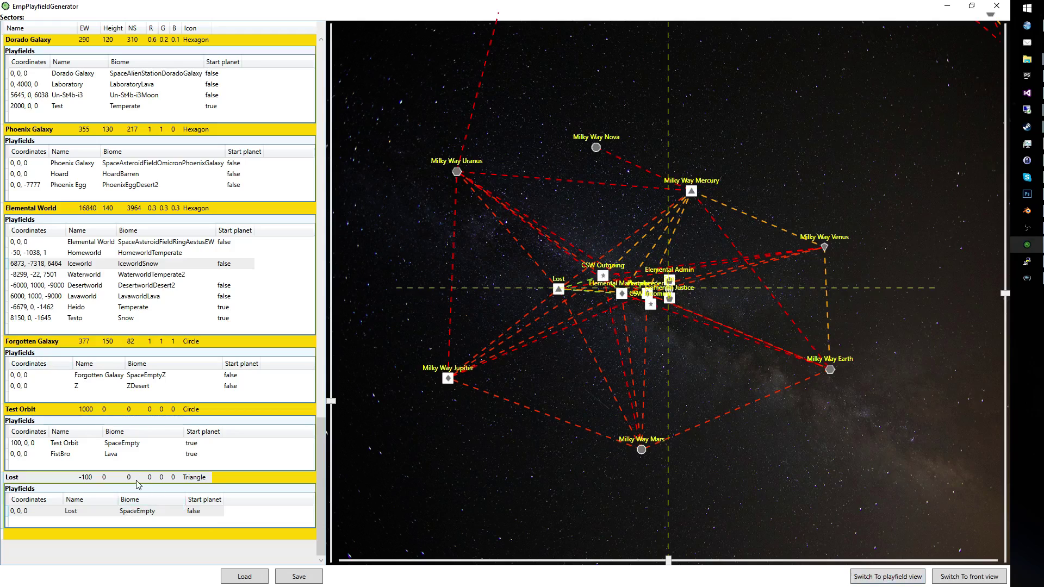
Show the outer galaxies on the sector map and move Forgotten Galaxy farther from Phoenix Galaxy, to about EW 362 and NS 47.
click(199, 512)
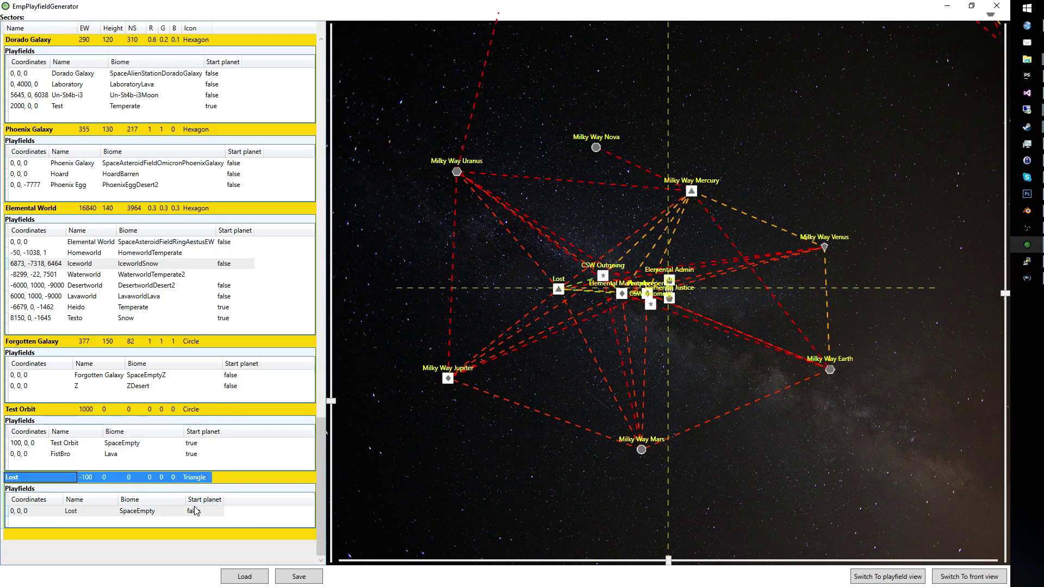
click(864, 576)
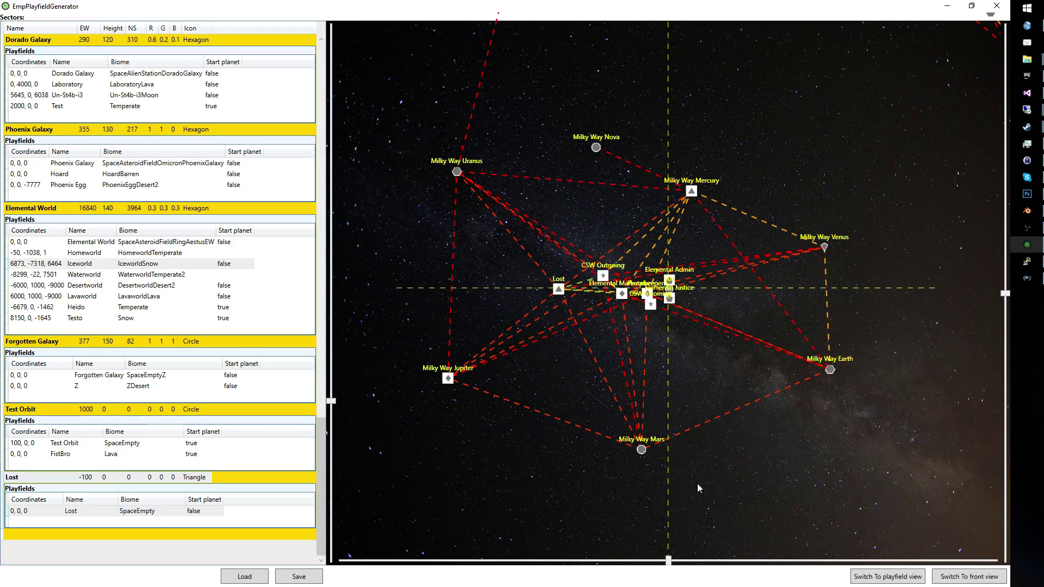
scroll(484, 407, down, 5)
drag(905, 248, 882, 270)
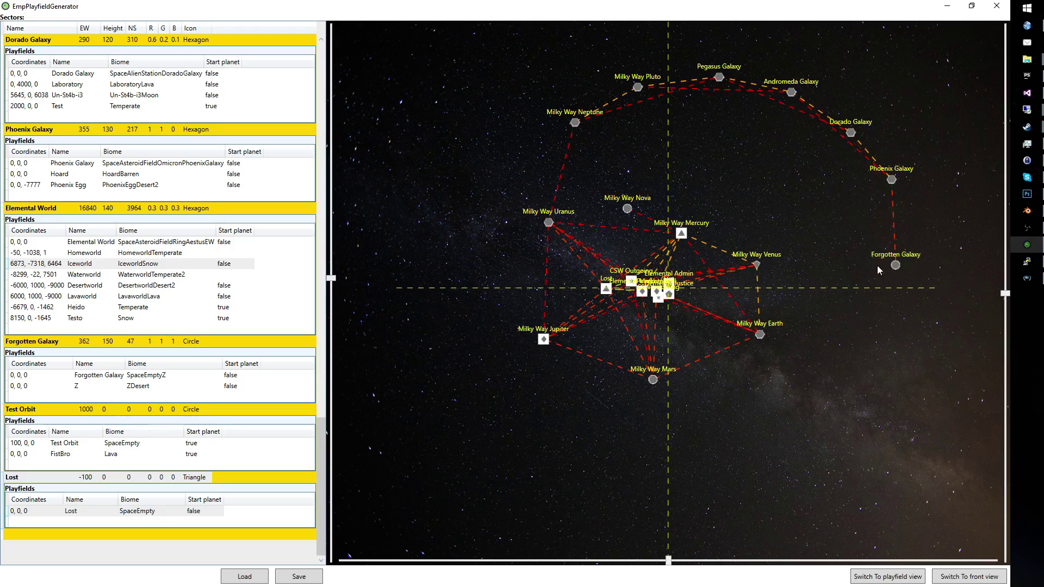
Set the Lost sector's R colour value to 1 and switch to the playfield view and back to refresh the sector map.
click(196, 481)
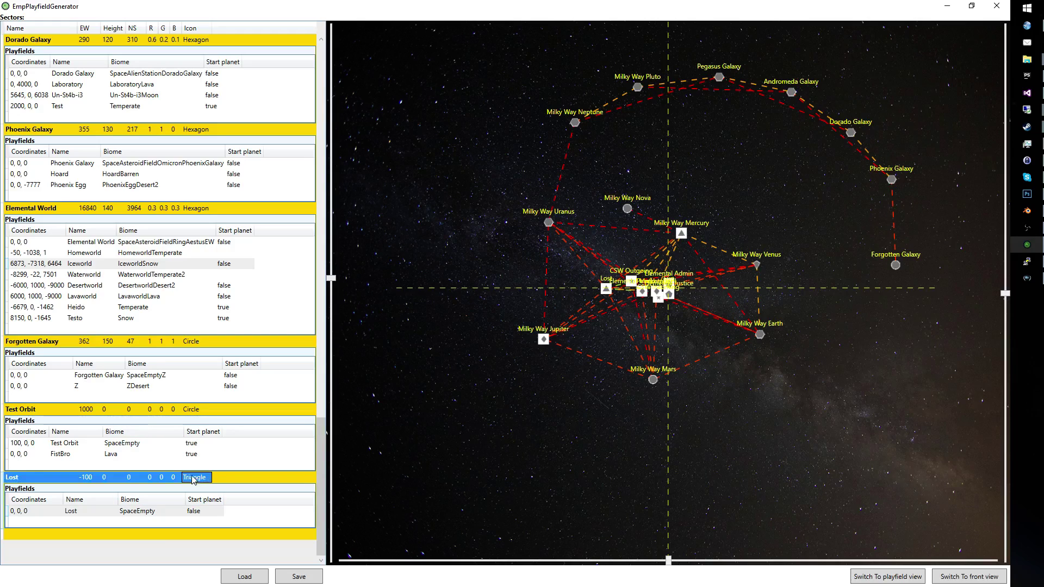
click(152, 479)
text(1)
click(162, 478)
scroll(600, 287, up, 7)
scroll(601, 288, up, 2)
click(150, 477)
text(1)
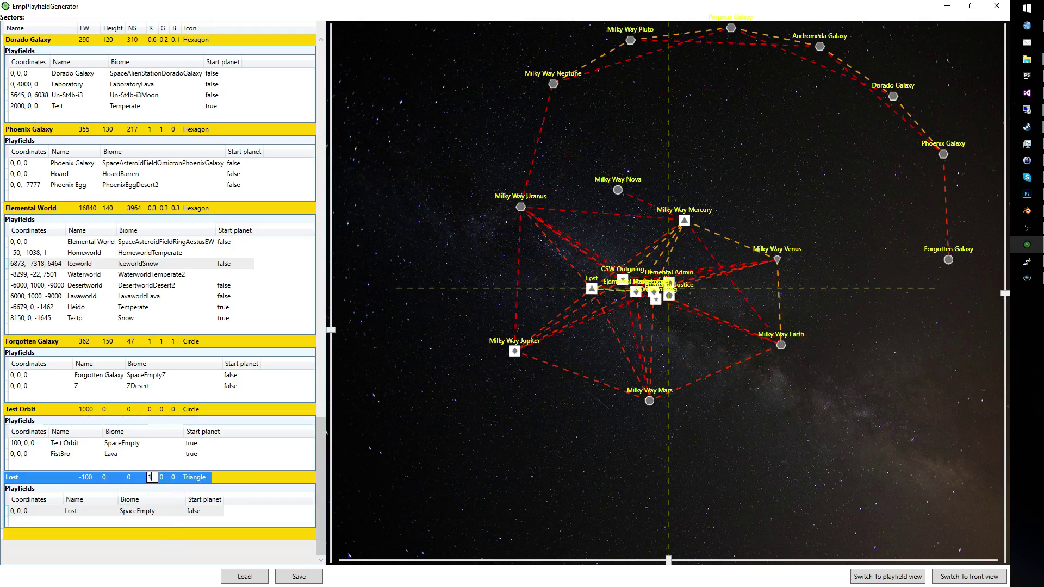
click(890, 577)
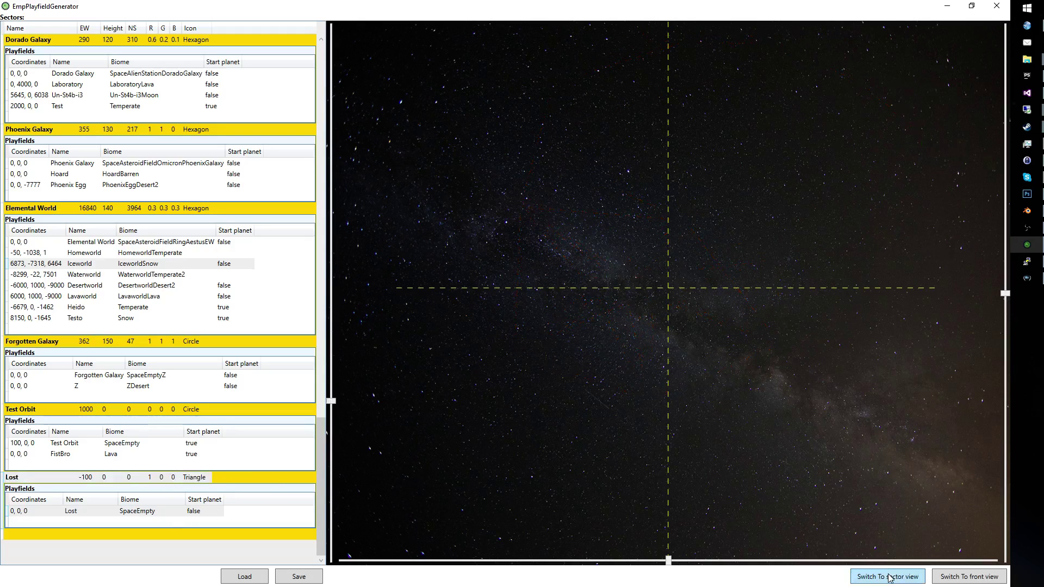
scroll(566, 531, up, 10)
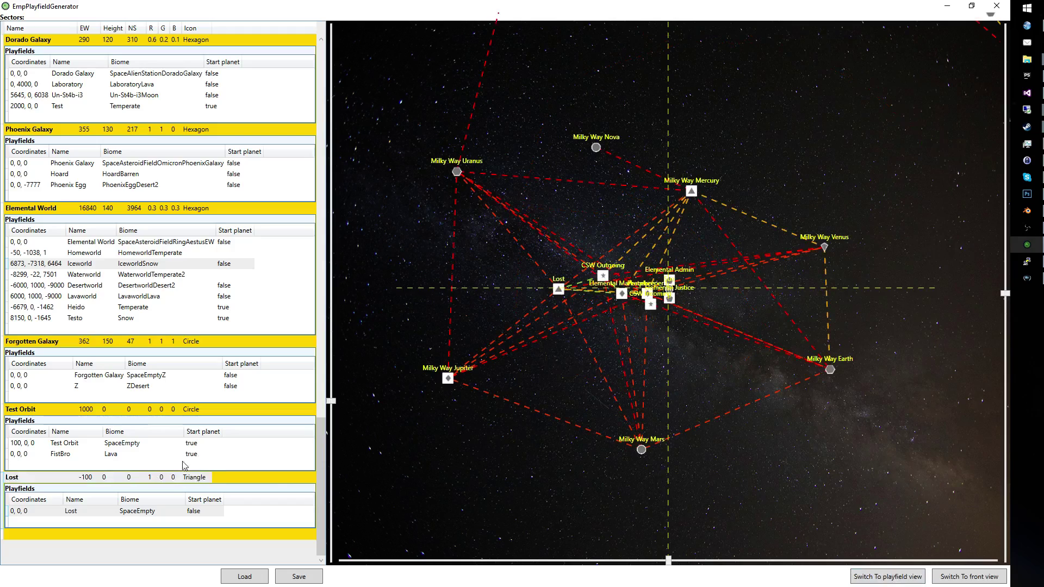
Add a second playfield to the Lost sector named Verena, with biome Temperate and start planet true.
click(140, 477)
click(139, 511)
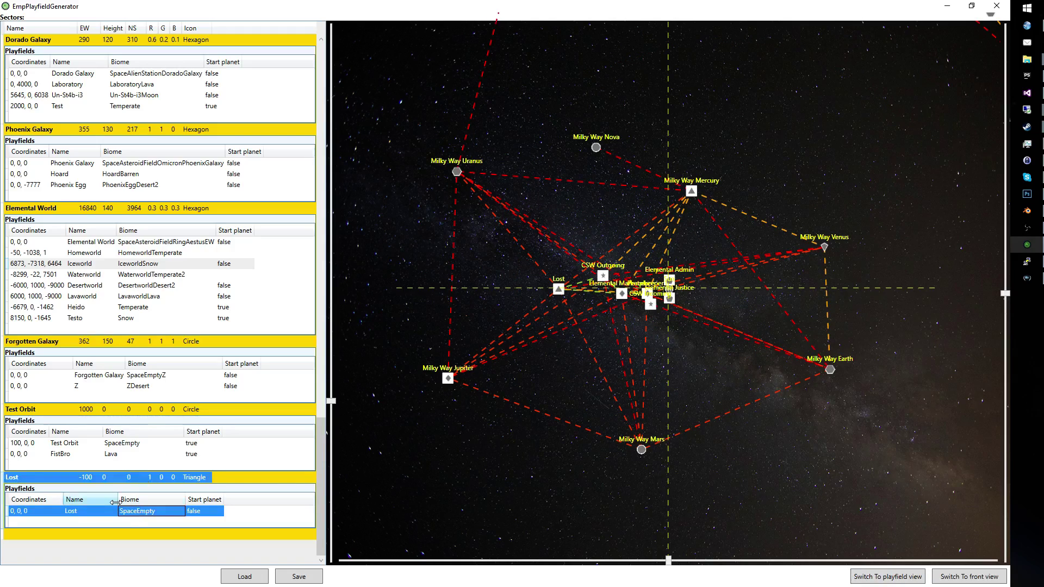
click(91, 521)
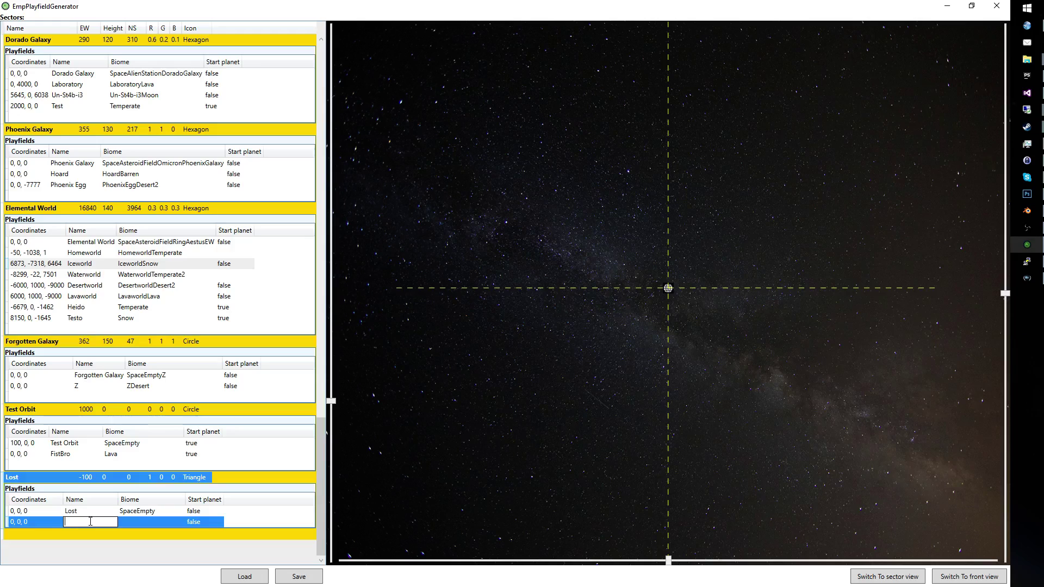
text(Verena)
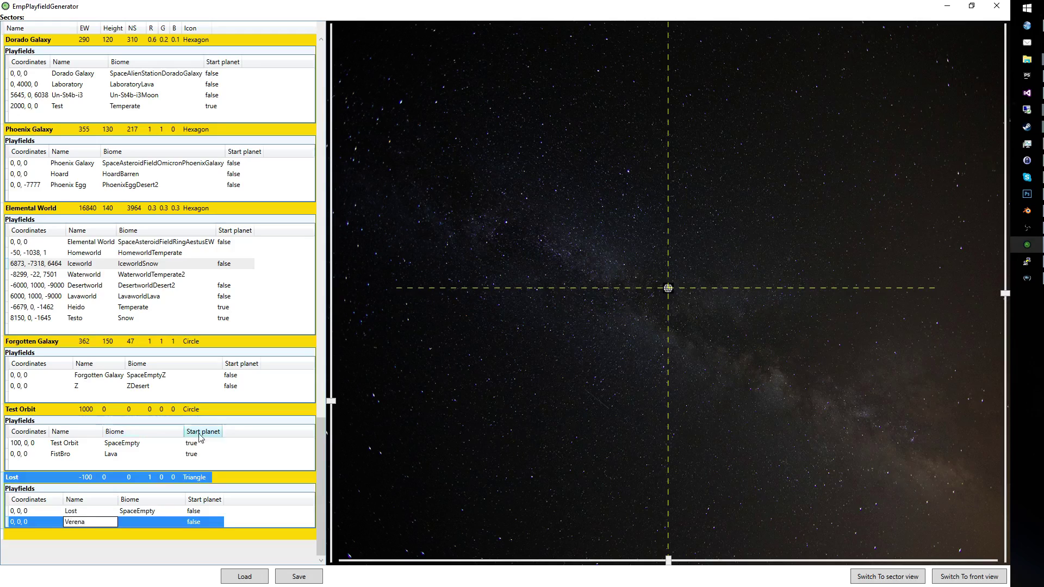
click(147, 519)
text(Temperate)
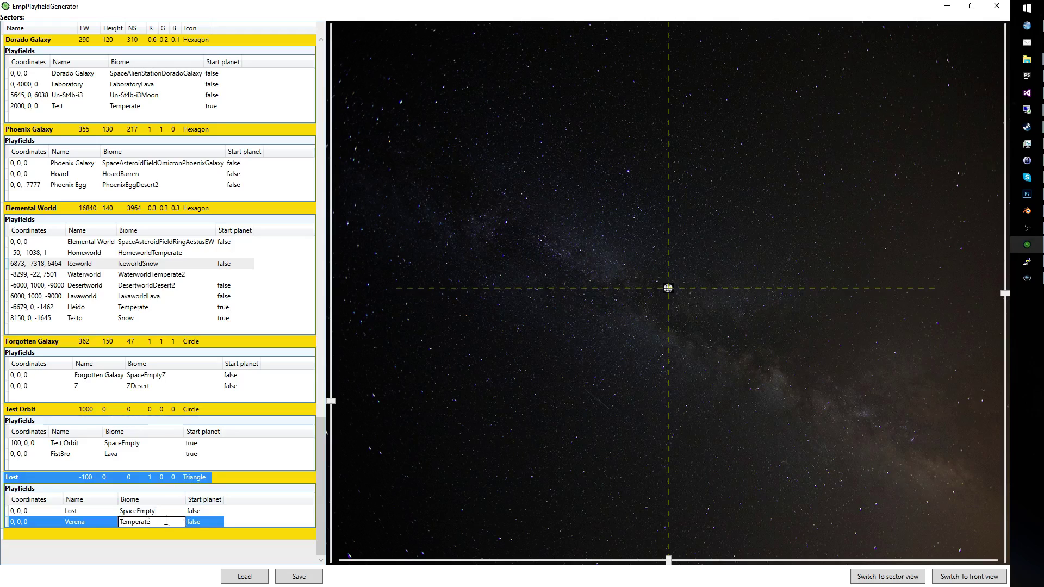
click(37, 522)
click(203, 522)
text(true)
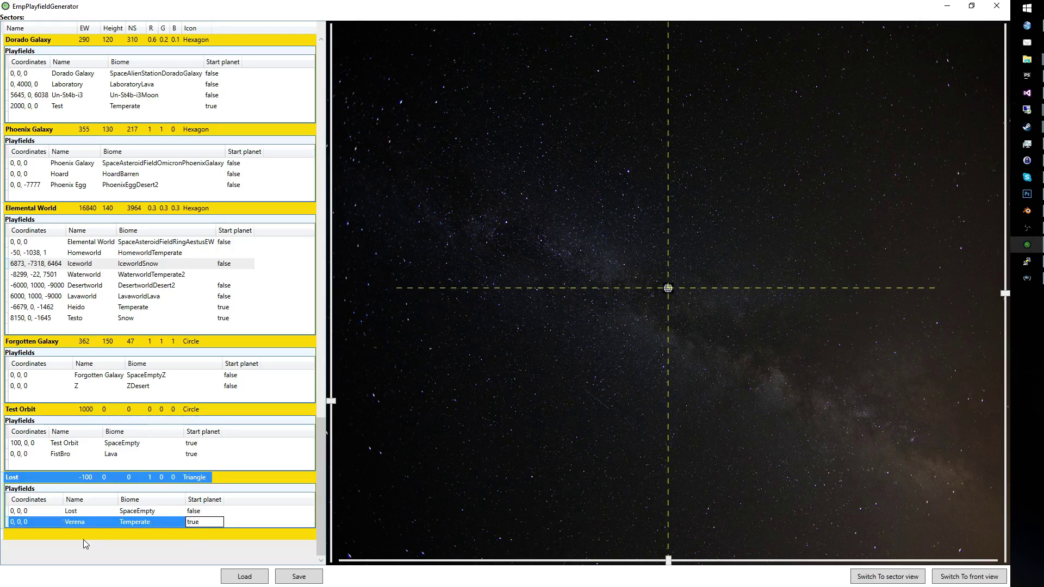
click(85, 522)
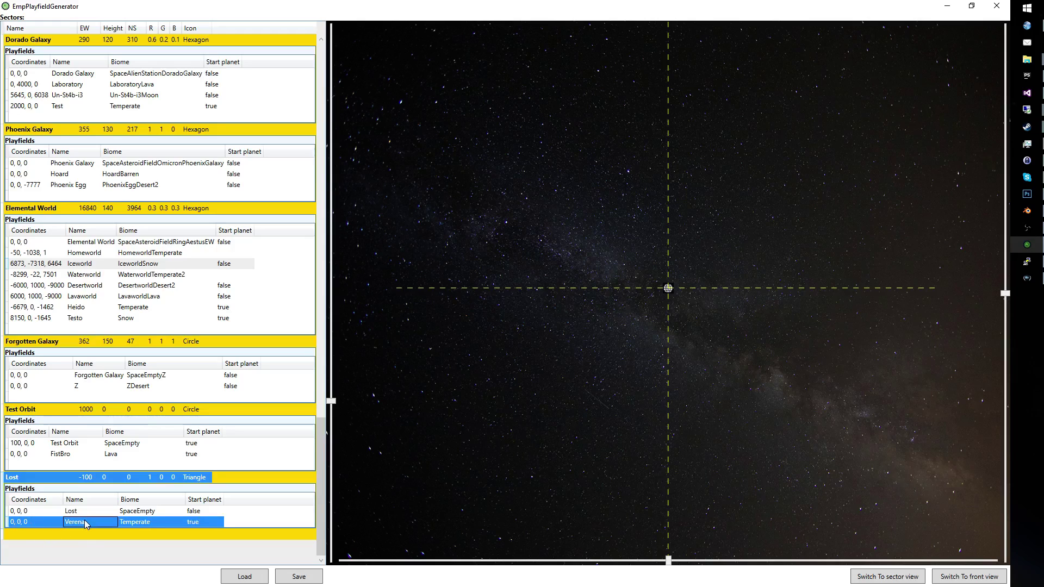
Return to the sector map to check the Lost sector and save the sector configuration.
mouse_move(669, 291)
click(863, 576)
mouse_move(557, 292)
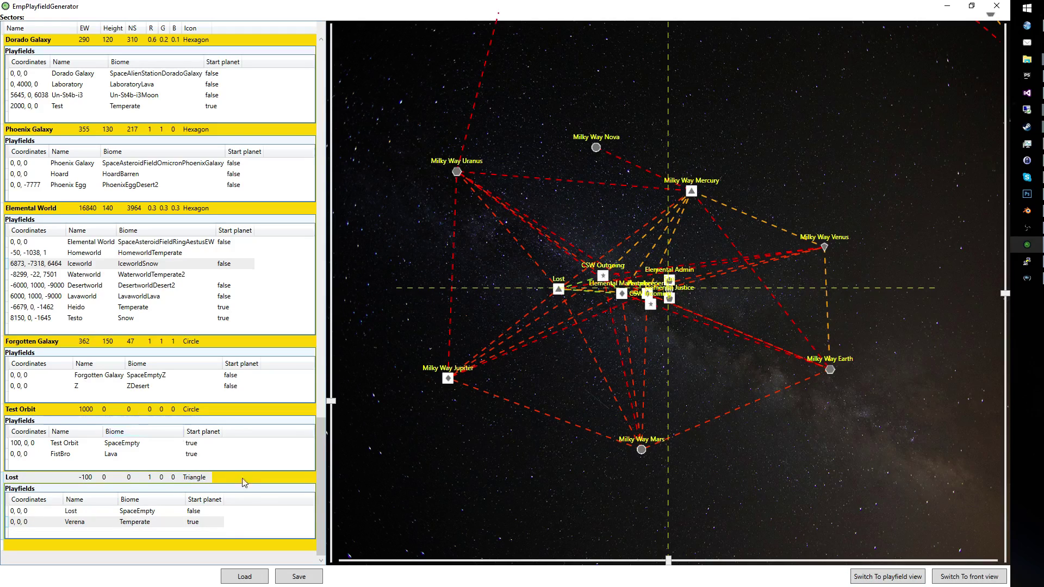
click(290, 579)
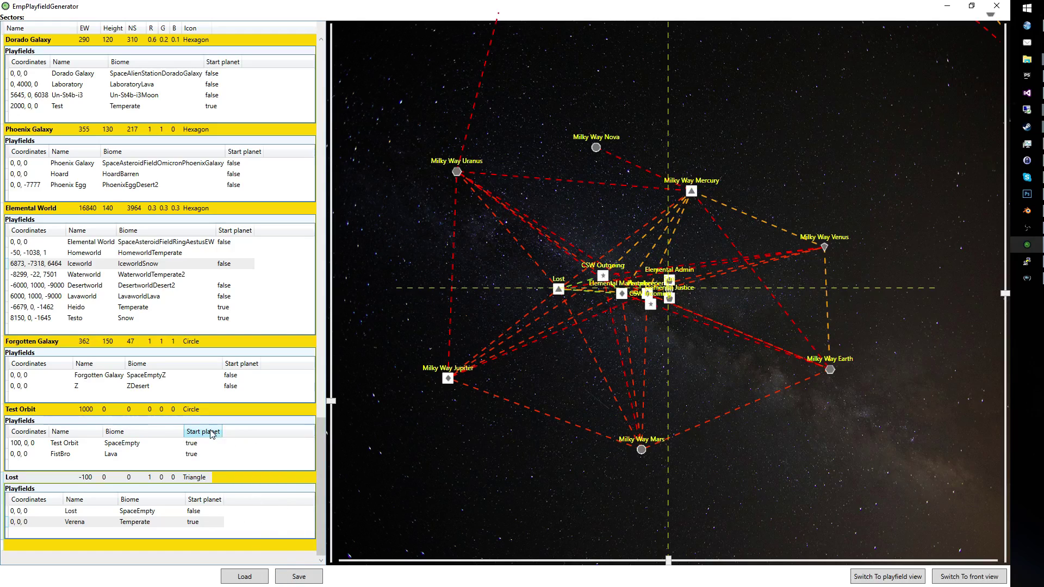
Set start planet to false for the Lost playfield in the Lost sector.
drag(317, 455, 315, 506)
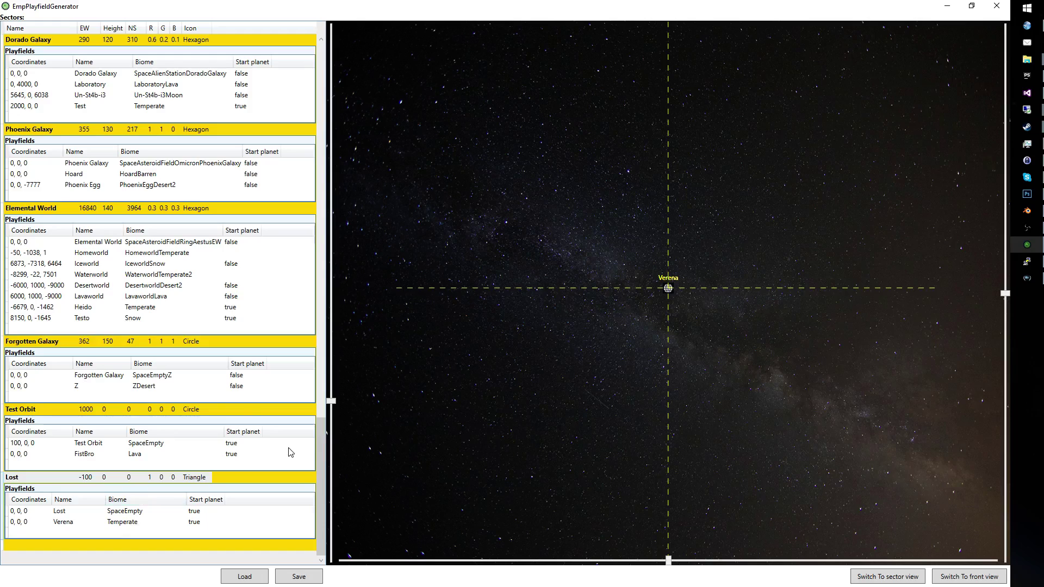
click(134, 526)
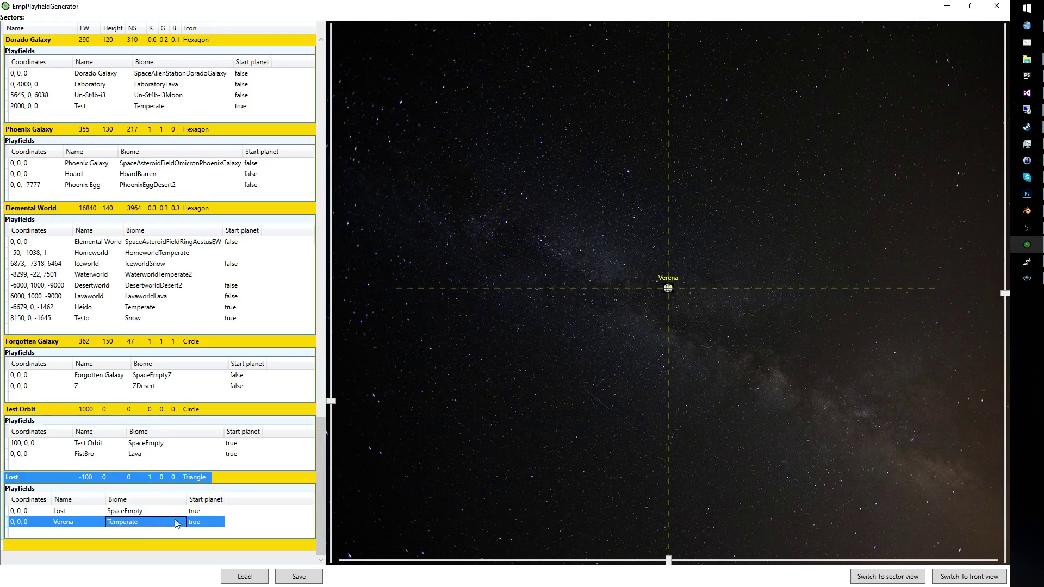
click(199, 511)
click(198, 511)
text(false)
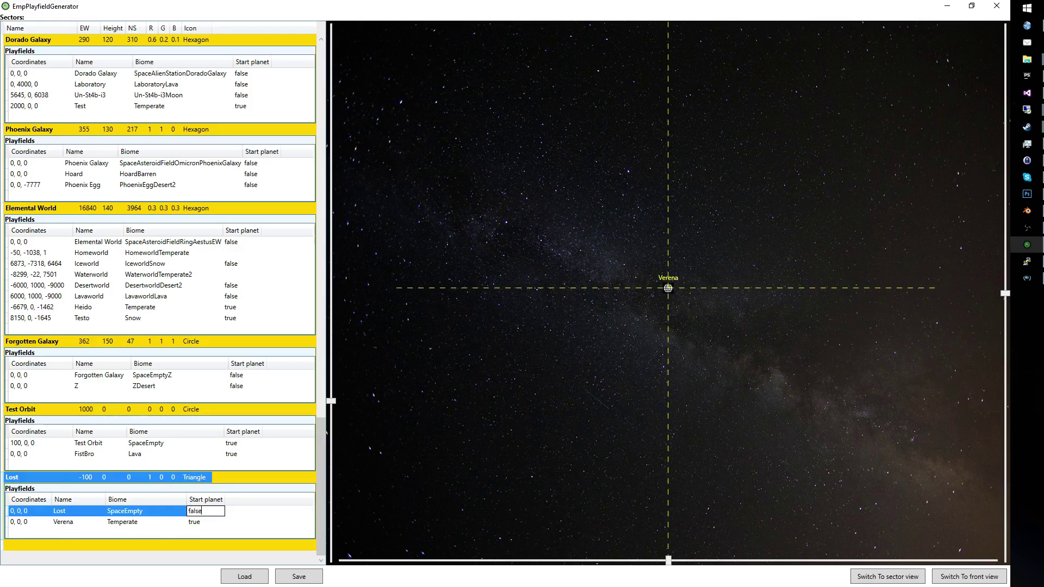
click(145, 523)
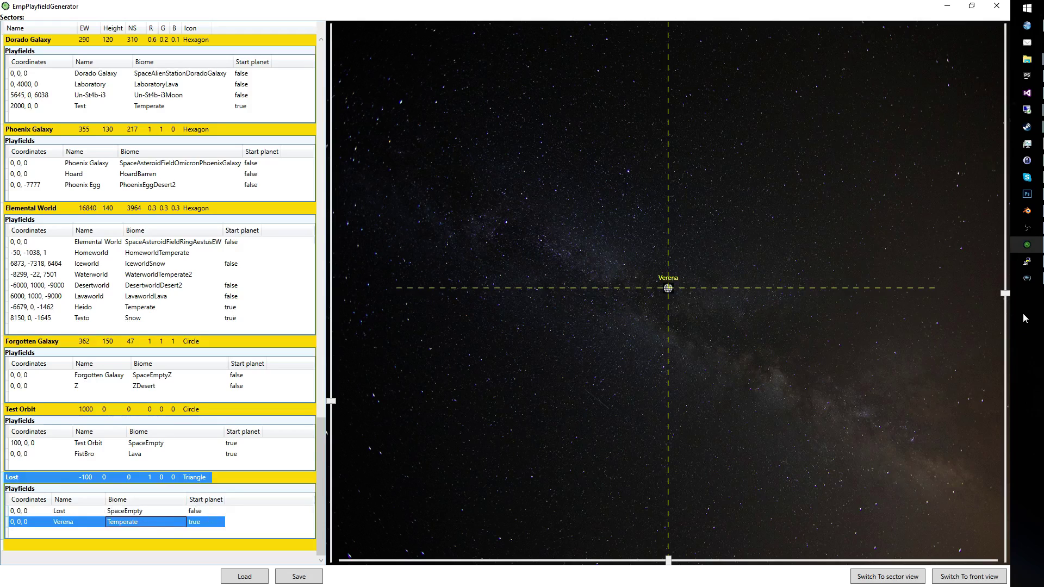
Save the sector configuration and delete the Sectors folder from the HWS save game under Saves\Games in the Empyrion installation.
click(299, 577)
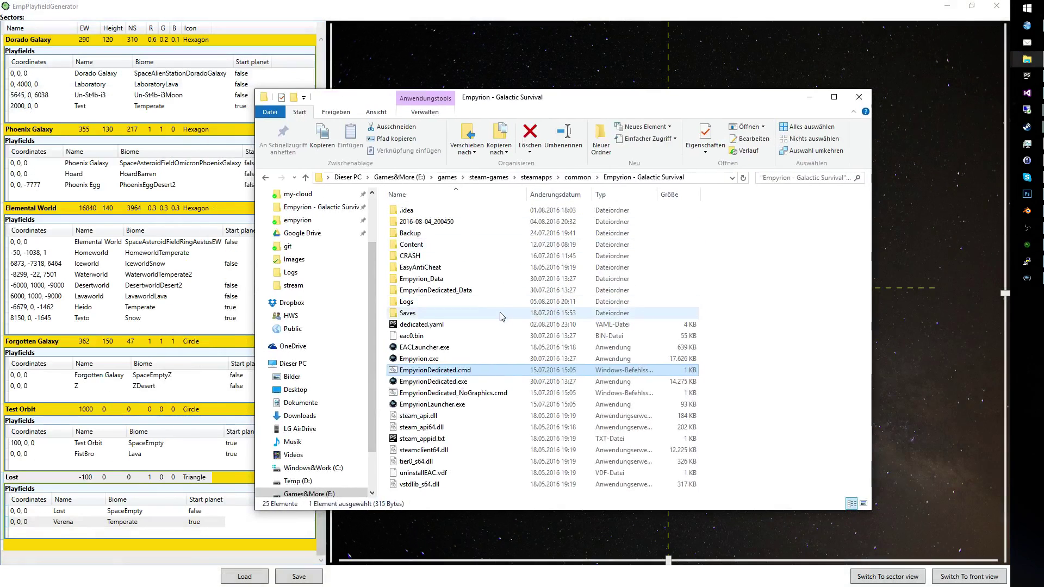
double_click(479, 292)
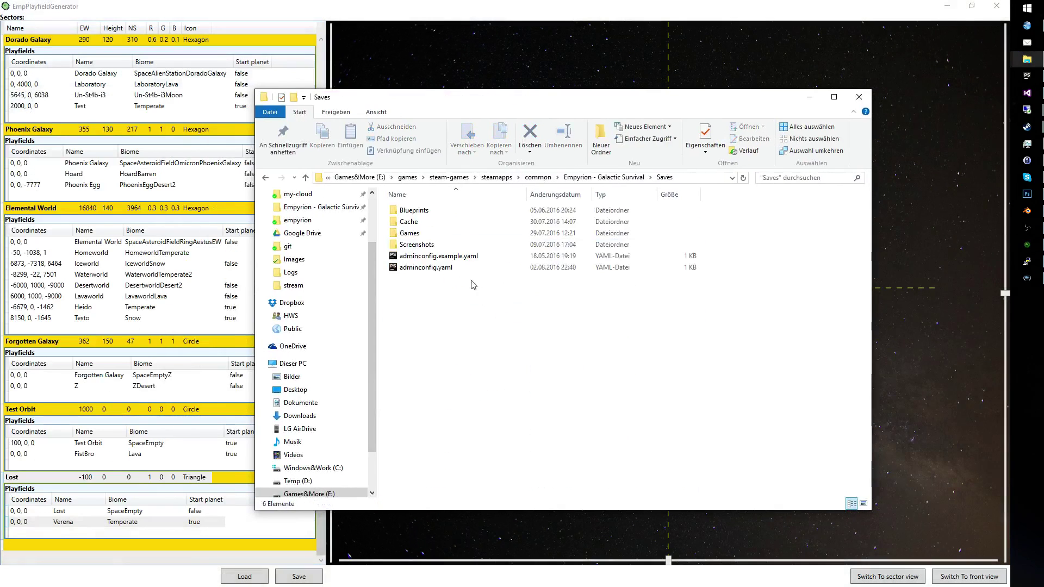
double_click(439, 234)
double_click(433, 211)
click(479, 234)
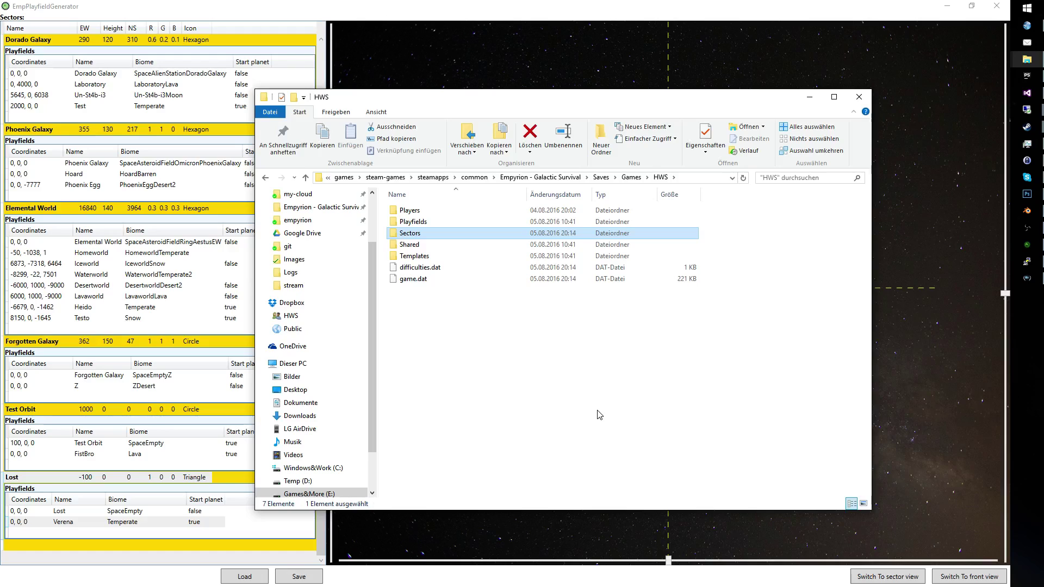
key(Delete)
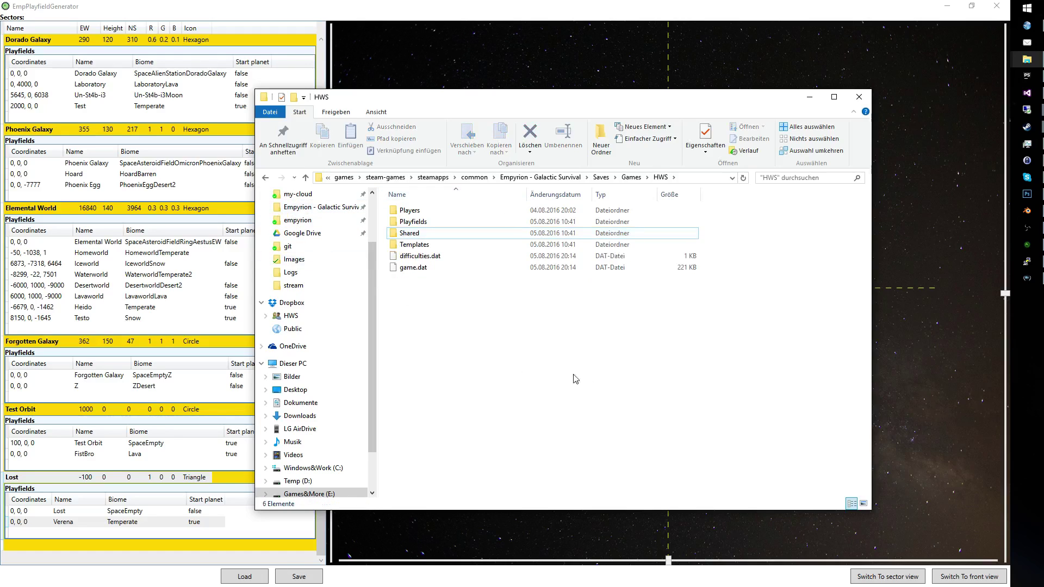
Locate the Sectors.yaml file in the Content\Sectors folder of the Empyrion installation.
click(540, 177)
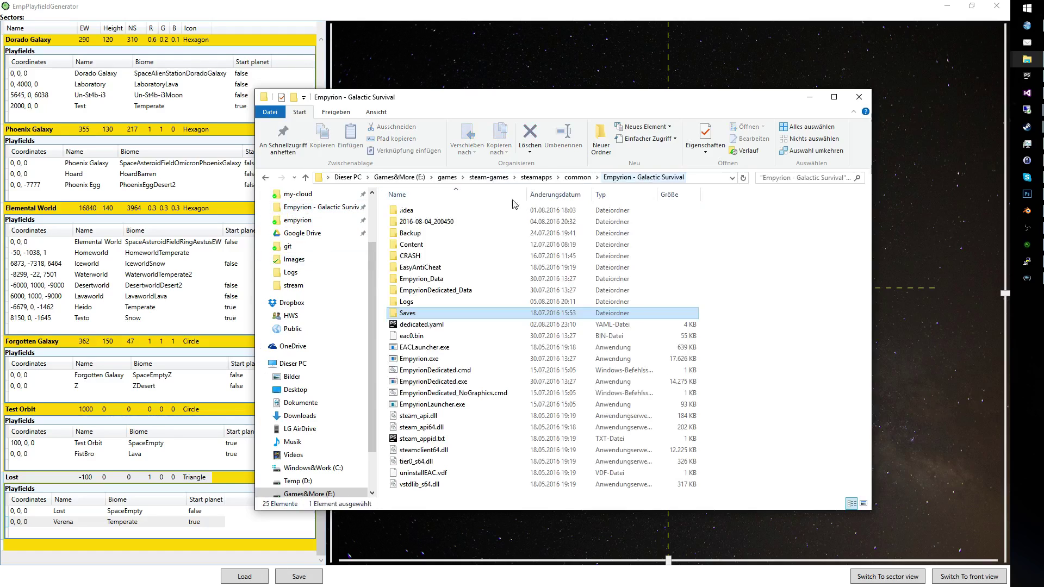
double_click(425, 251)
double_click(447, 267)
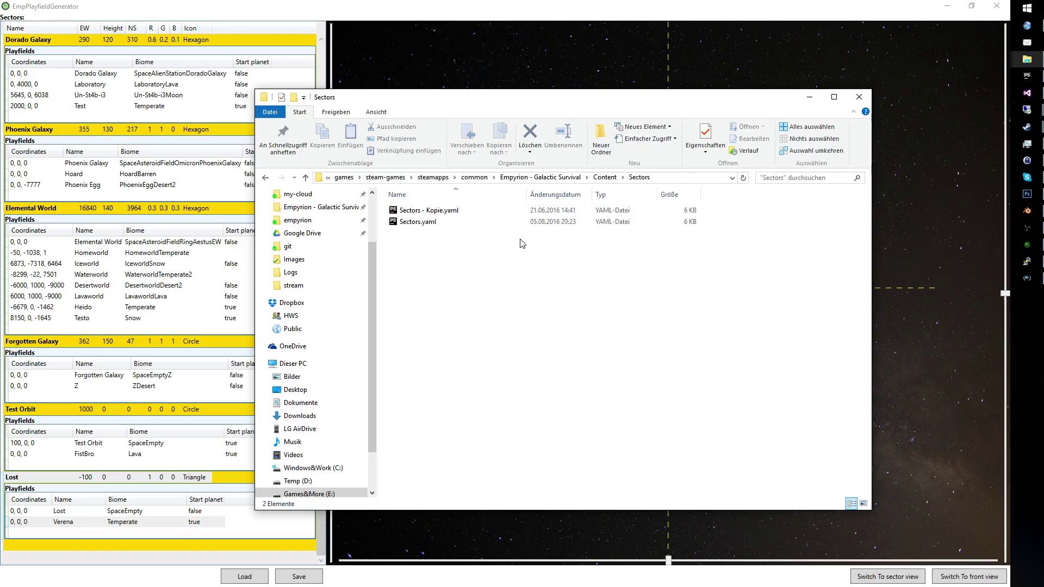
click(613, 225)
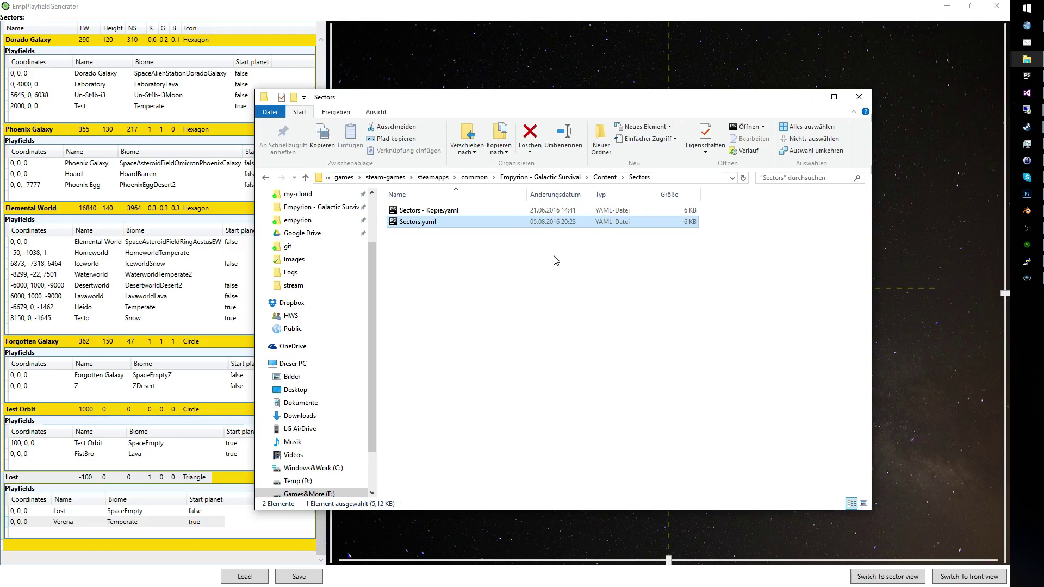
Start the dedicated server by running EmpyrionDedicated.cmd from the Empyrion - Galactic Survival folder.
click(554, 177)
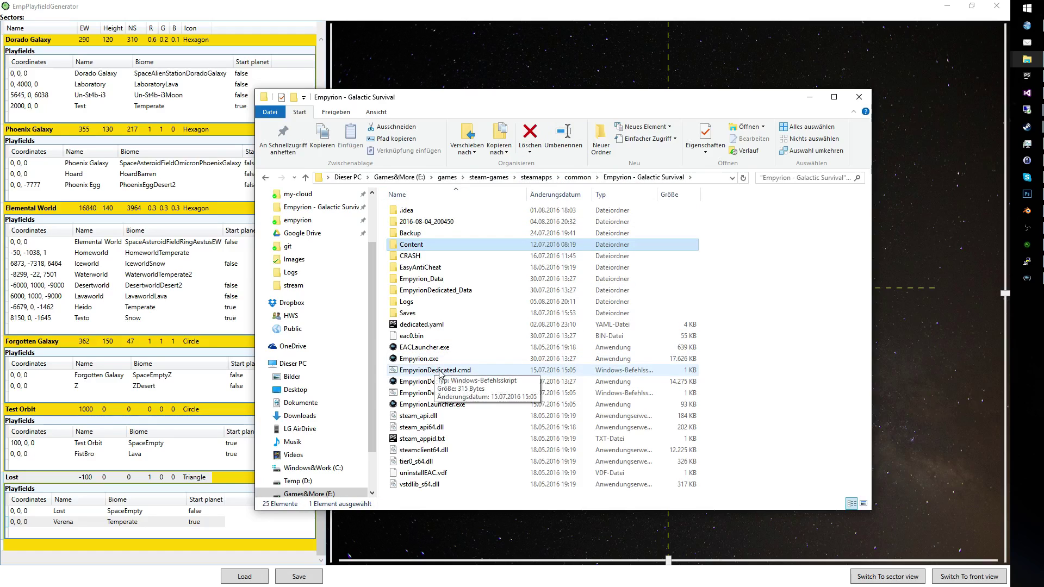
click(1026, 144)
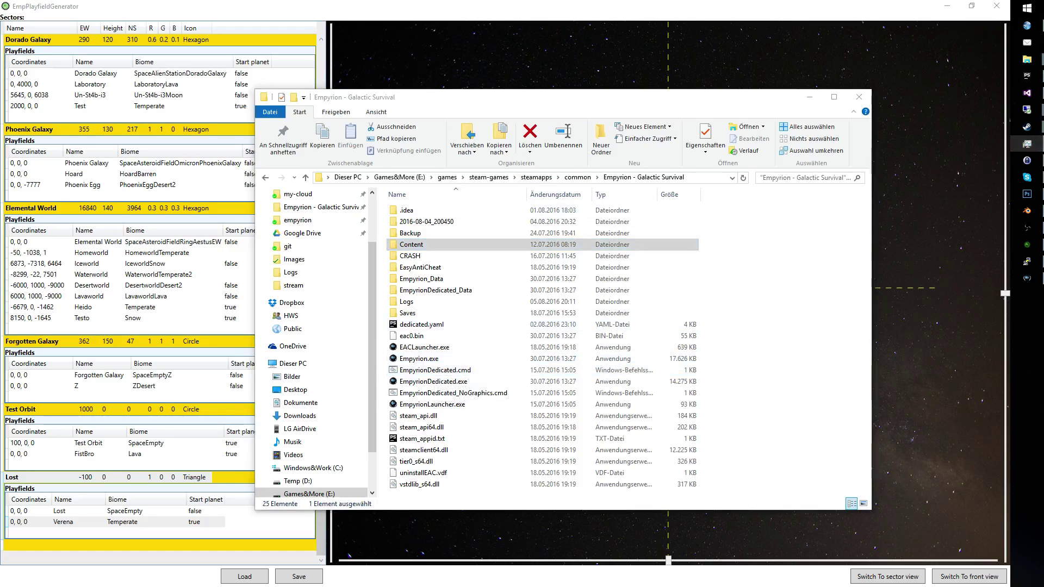
double_click(466, 371)
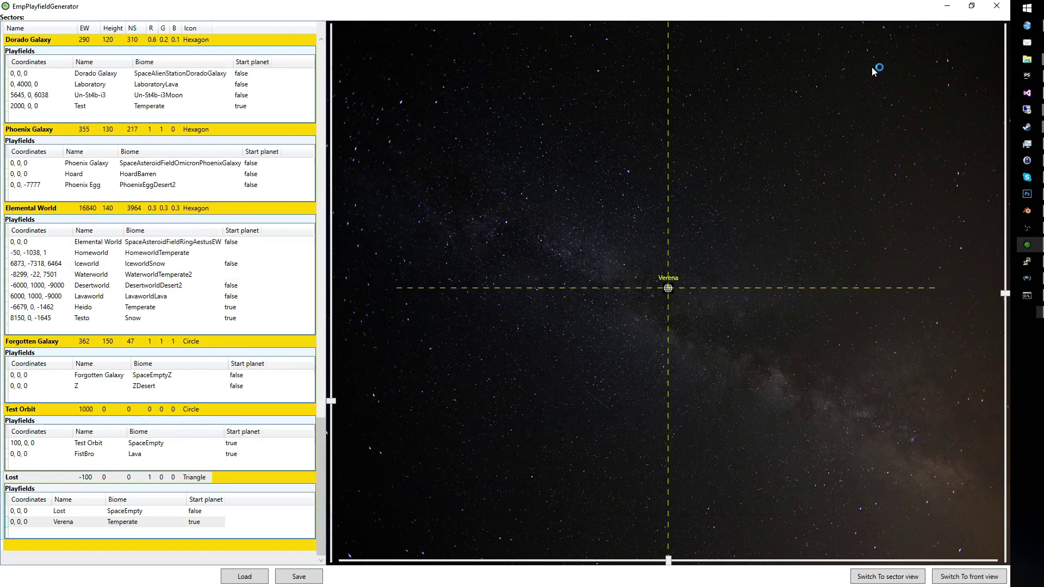
click(872, 67)
Switch to the Empyrion game and connect to the HWS | Elemental Testing World server.
click(1027, 280)
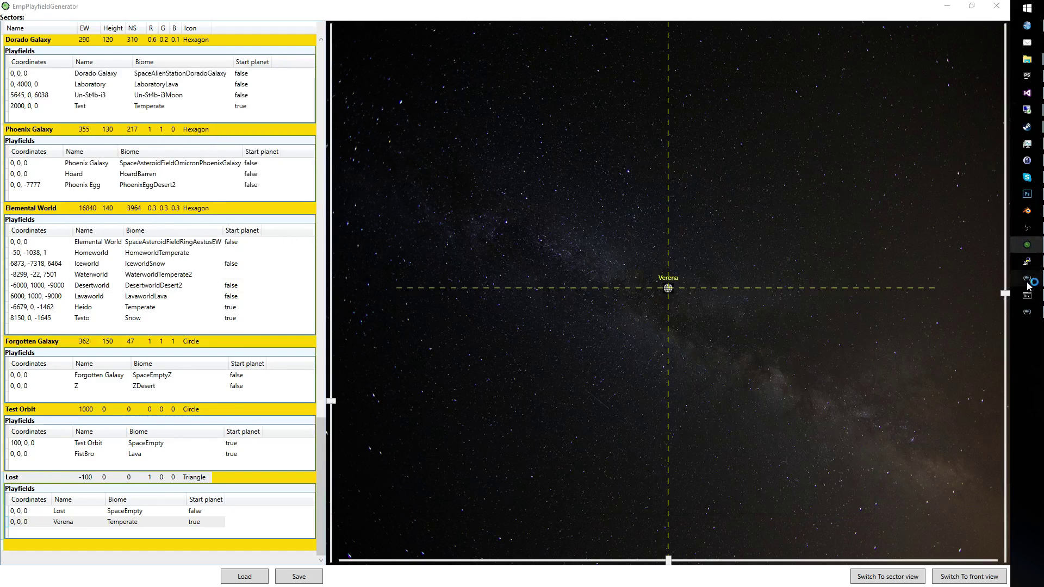
click(266, 304)
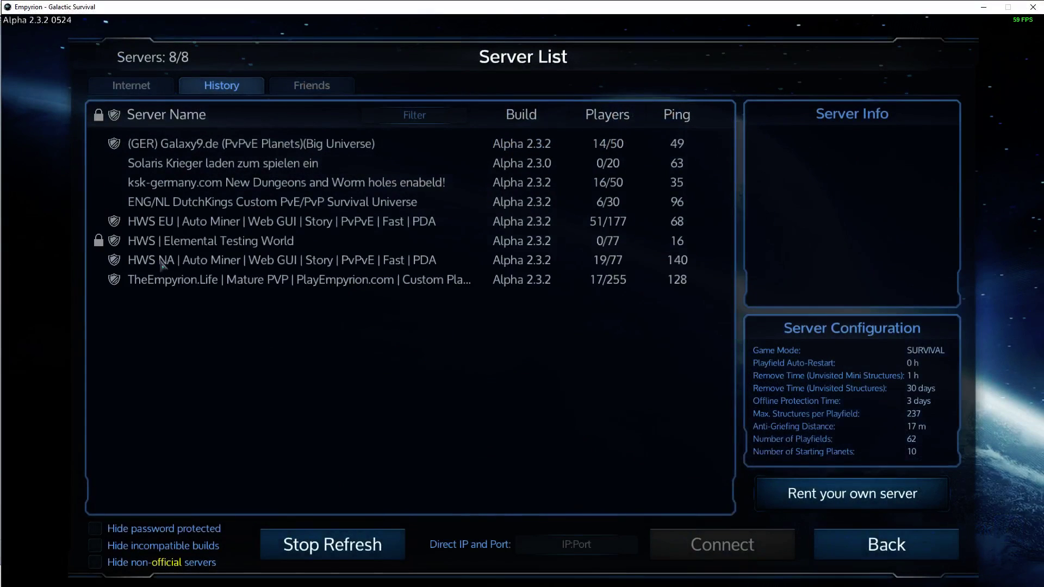
double_click(178, 245)
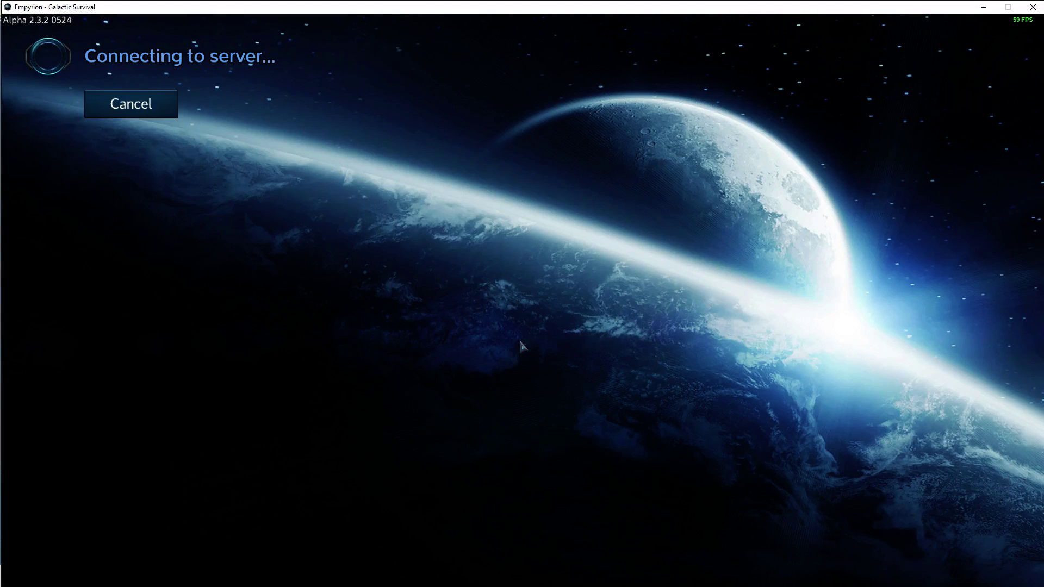
Switch from the Empyrion game to EmpPlayfieldGenerator.
key(alt+Tab)
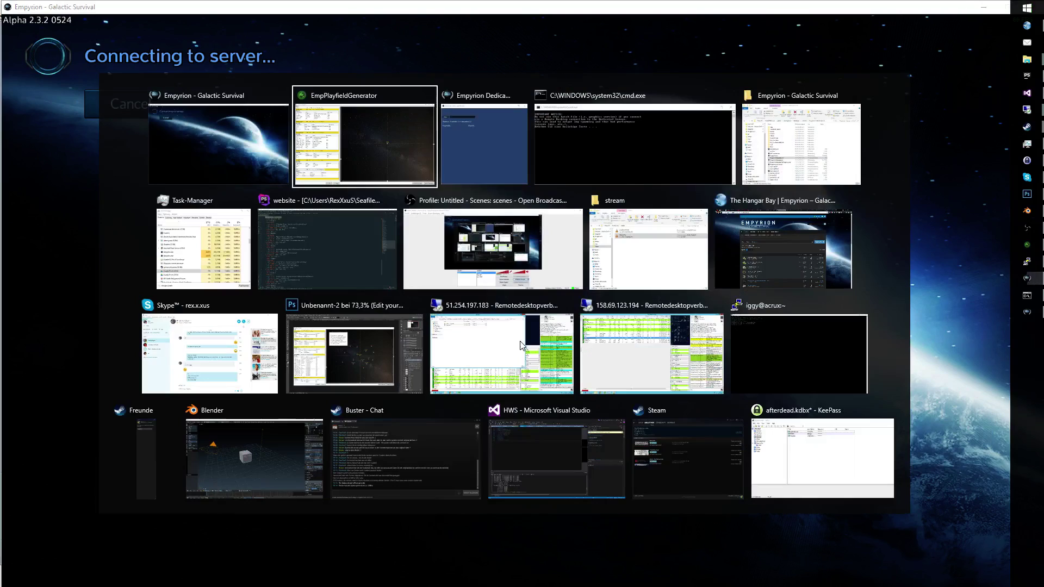
key(Tab)
key(Tab)
key(Tab)
key(Tab)
key(Tab)
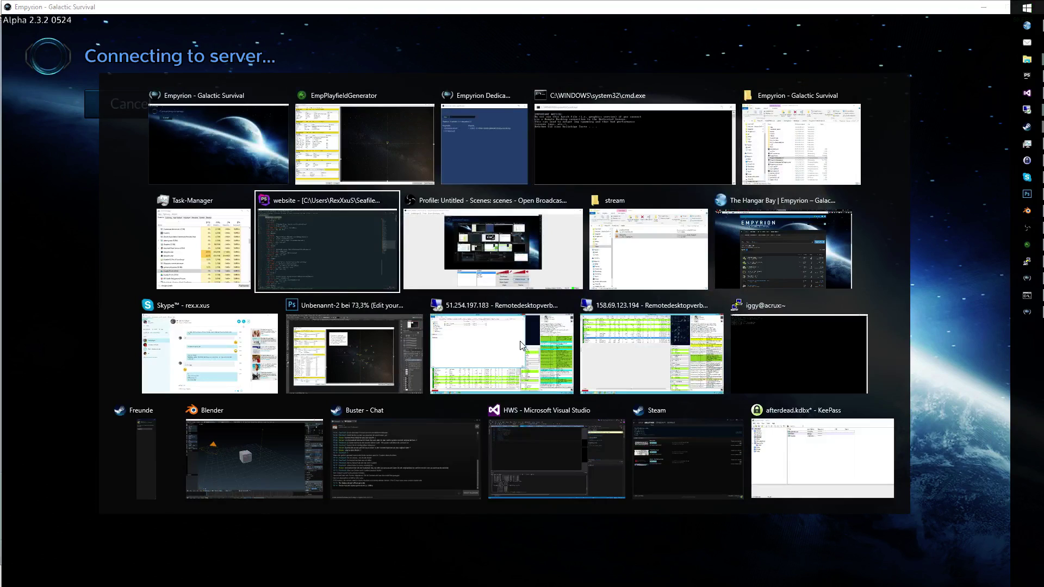
click(355, 165)
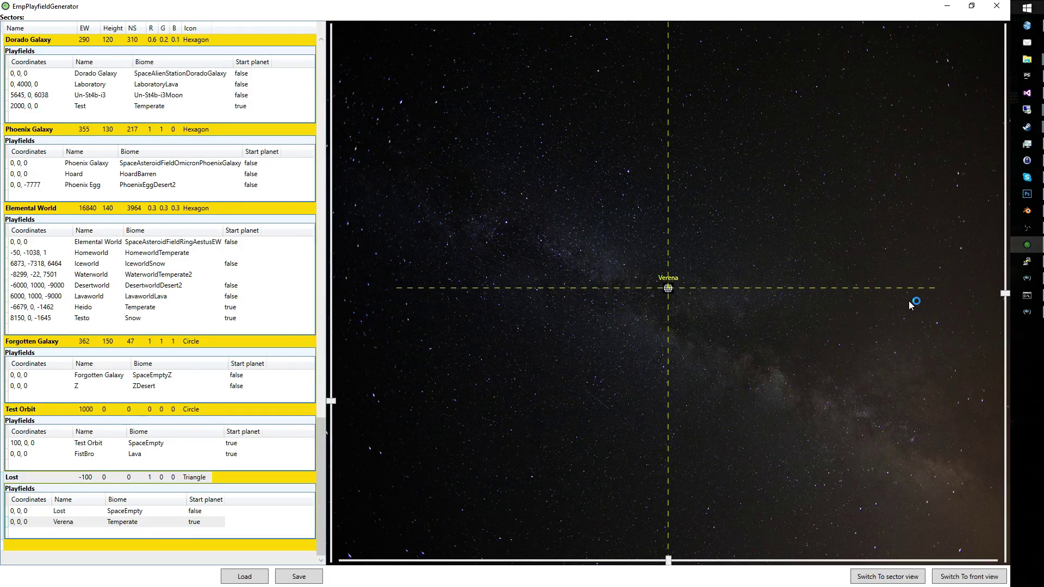
Return to the Empyrion game and inspect the Verena planet of the Lost sector on the in-game sector map.
click(1037, 314)
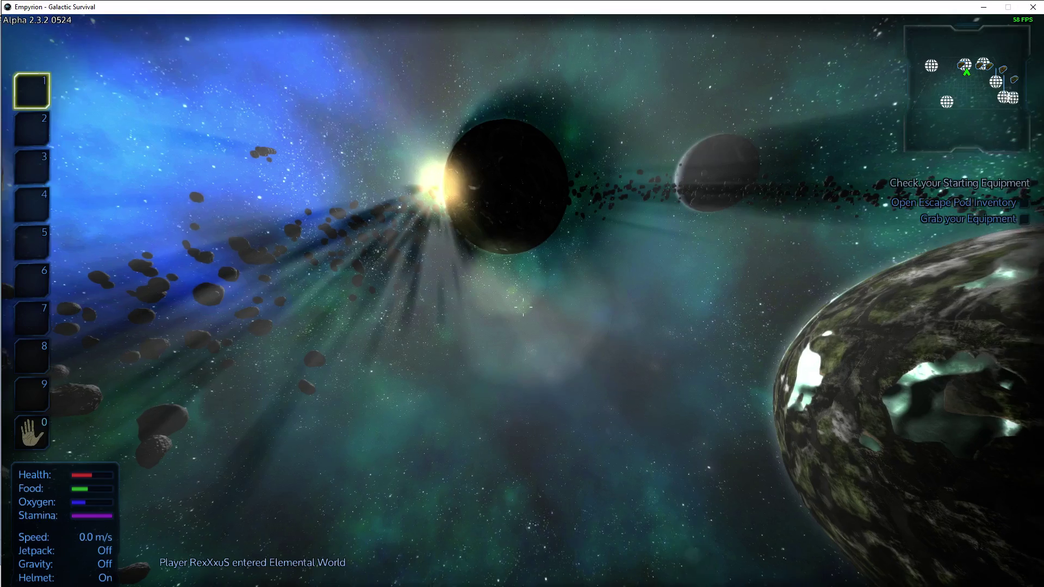
key(m)
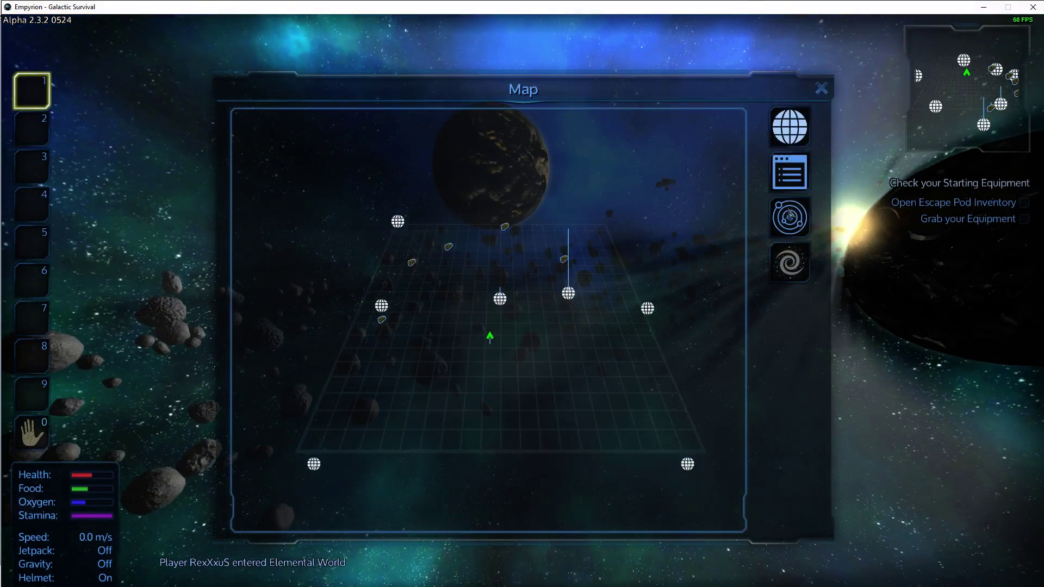
click(789, 216)
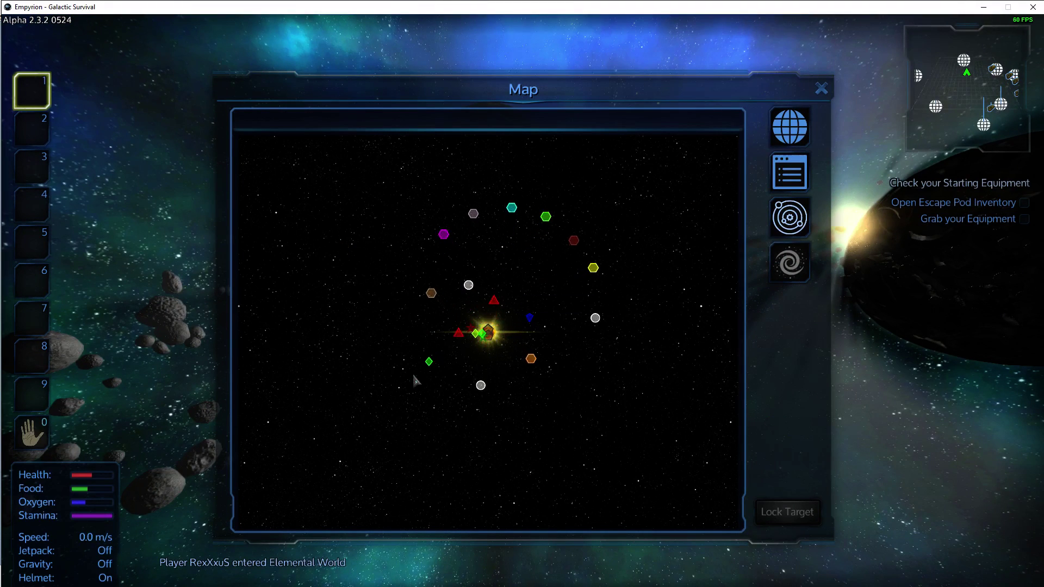
mouse_move(443, 336)
scroll(443, 340, up, 5)
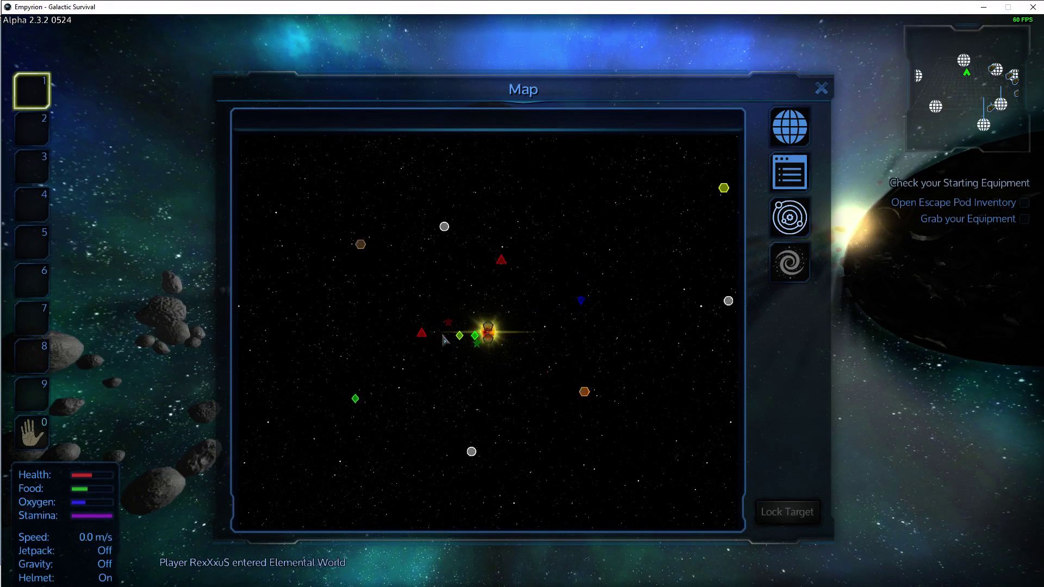
click(329, 335)
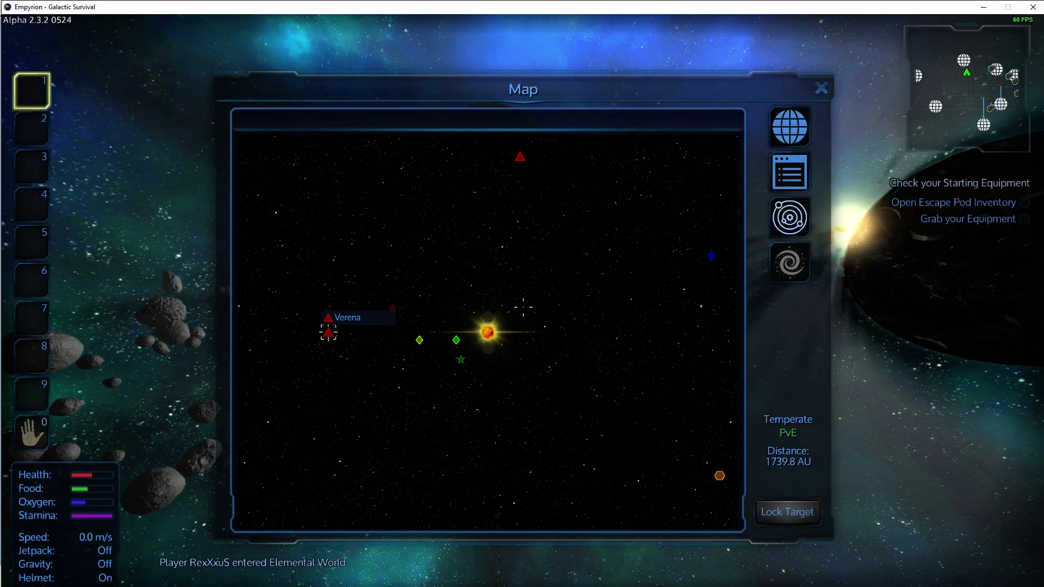
Travel to the Lost sector with the console command "sector Lost" and check its local map.
key(F1)
text(sector Lost)
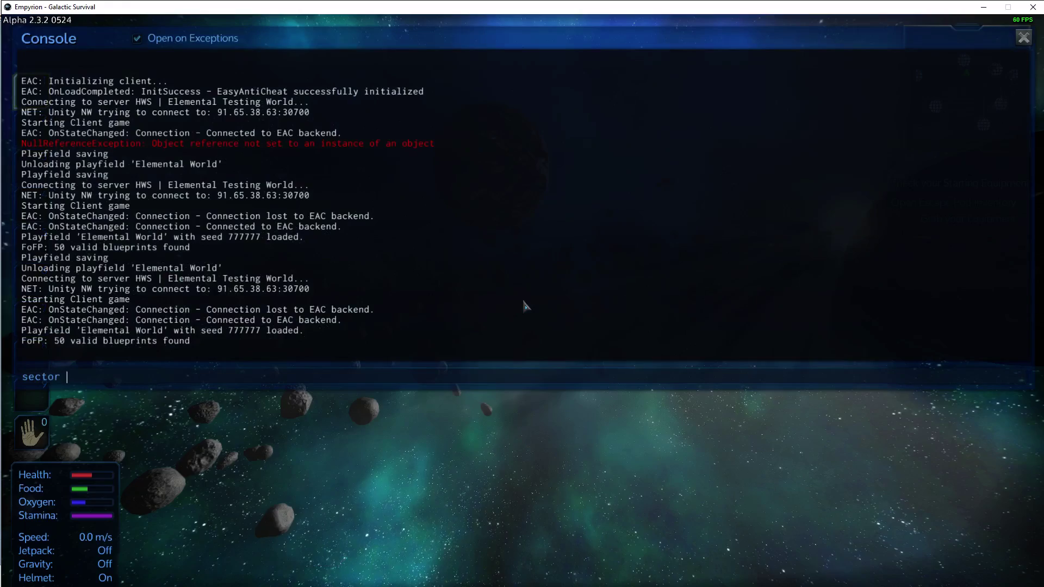
key(Return)
key(F1)
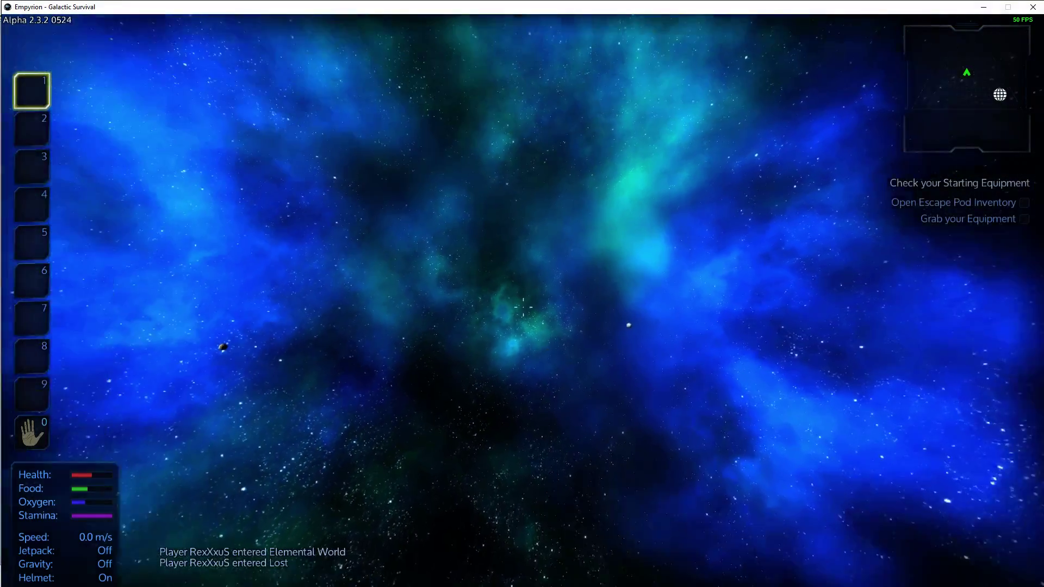
key(m)
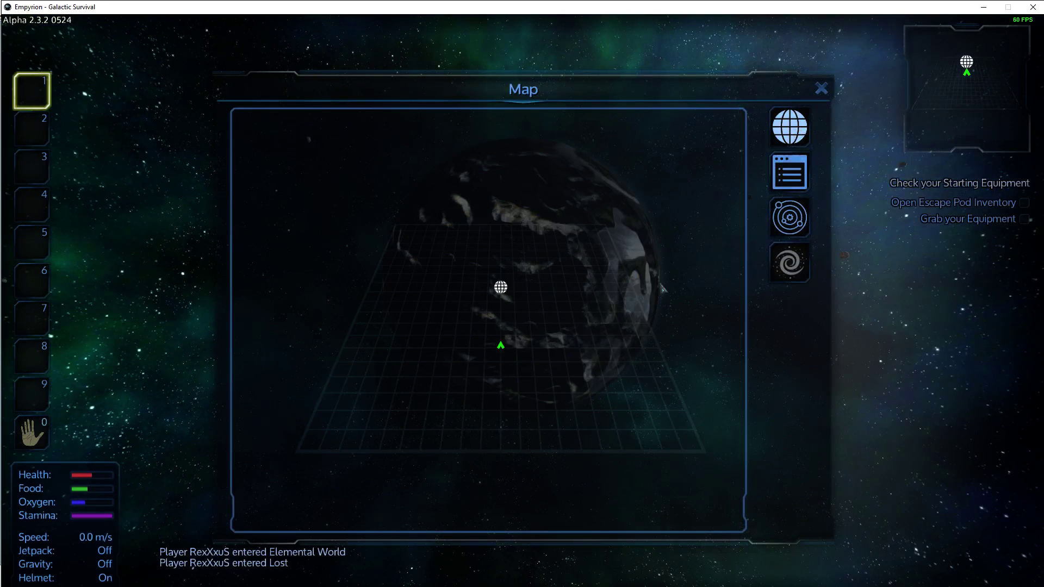
key(m)
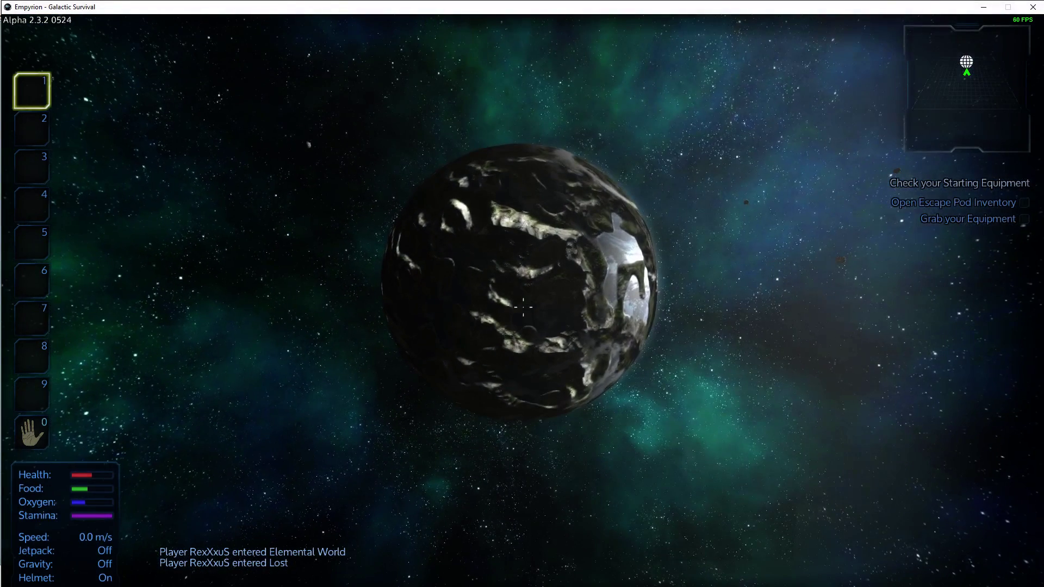
Switch to EmpPlayfieldGenerator and review the full sector list and the sector view map.
key(alt+Tab)
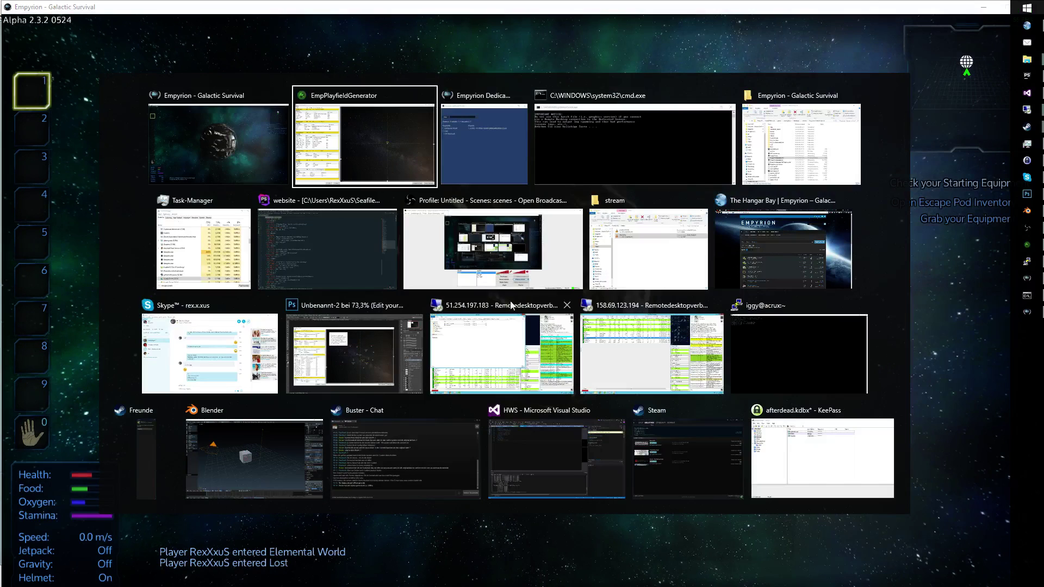
click(383, 148)
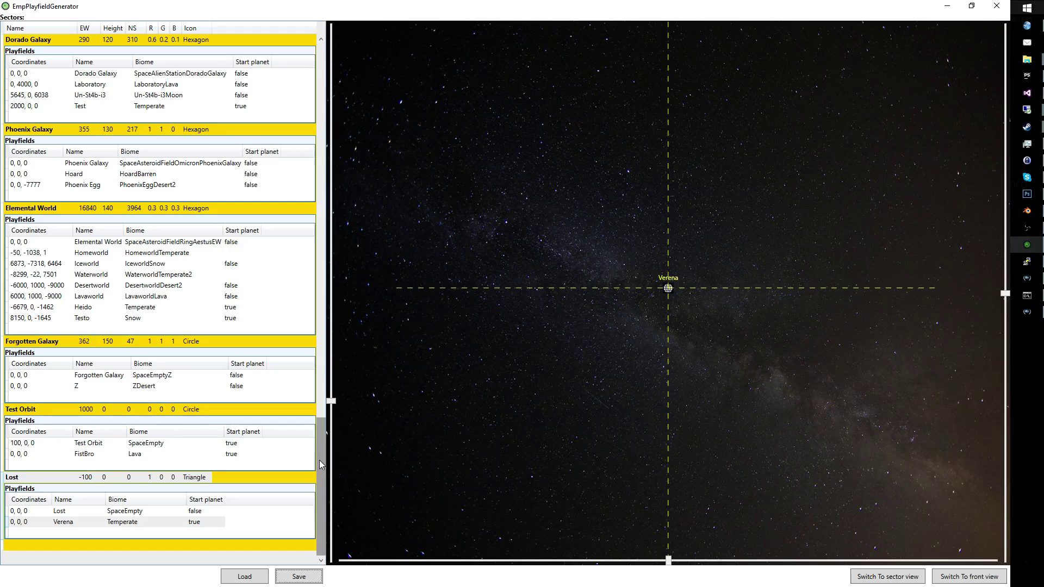
drag(320, 459, 333, 525)
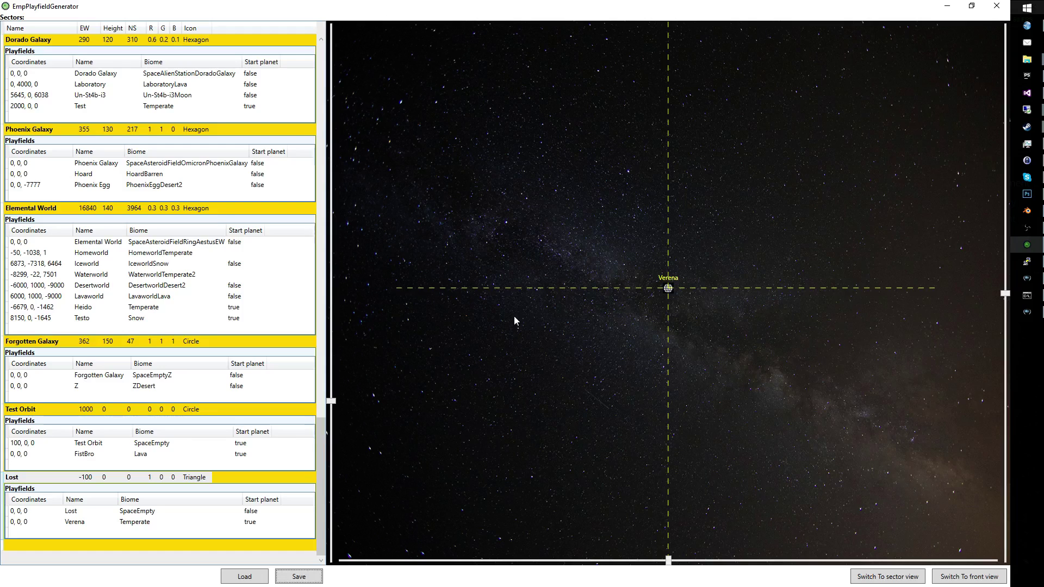
drag(318, 454, 318, 93)
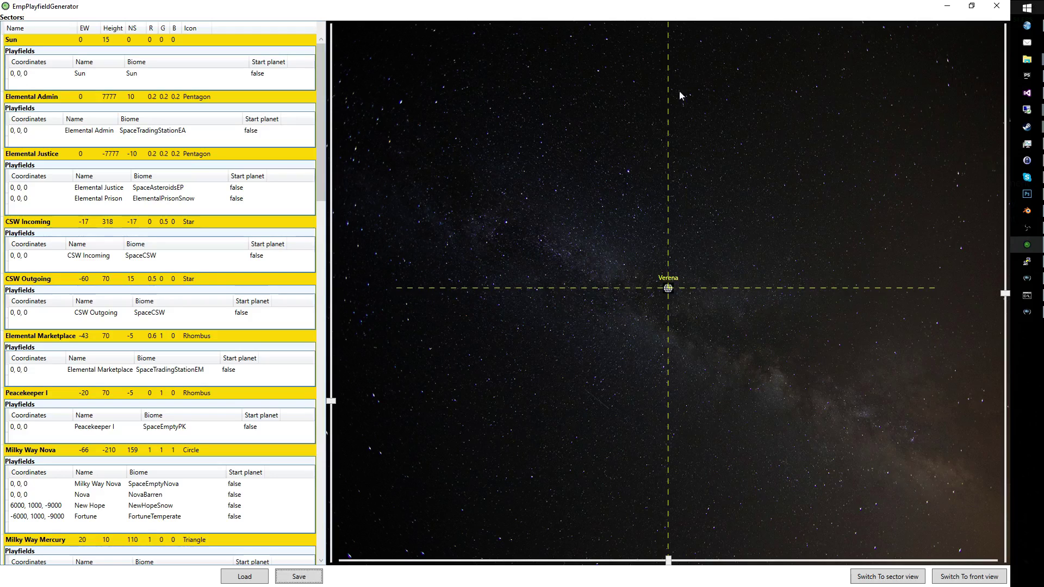
drag(324, 128, 302, 543)
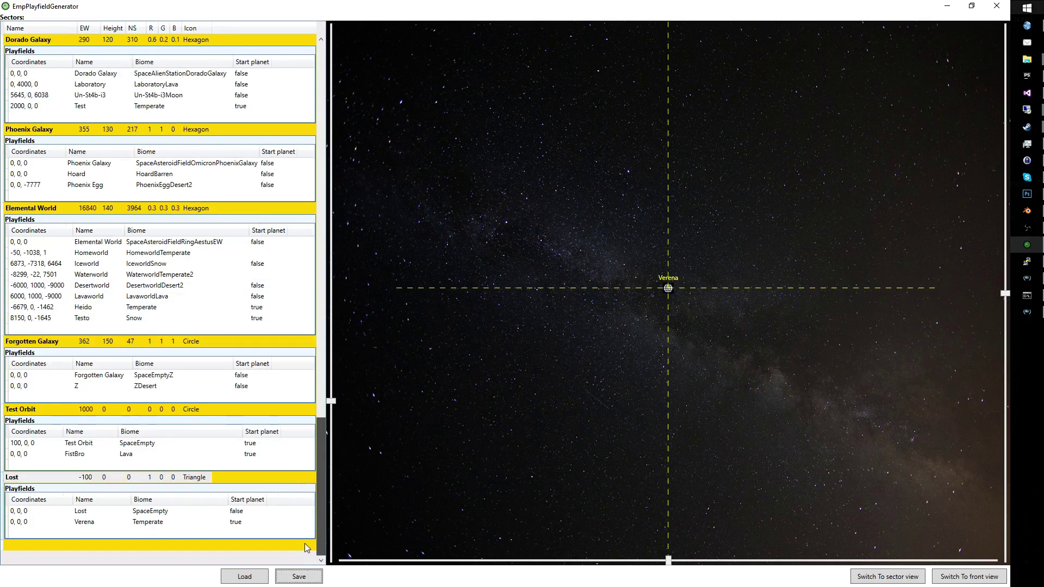
click(904, 576)
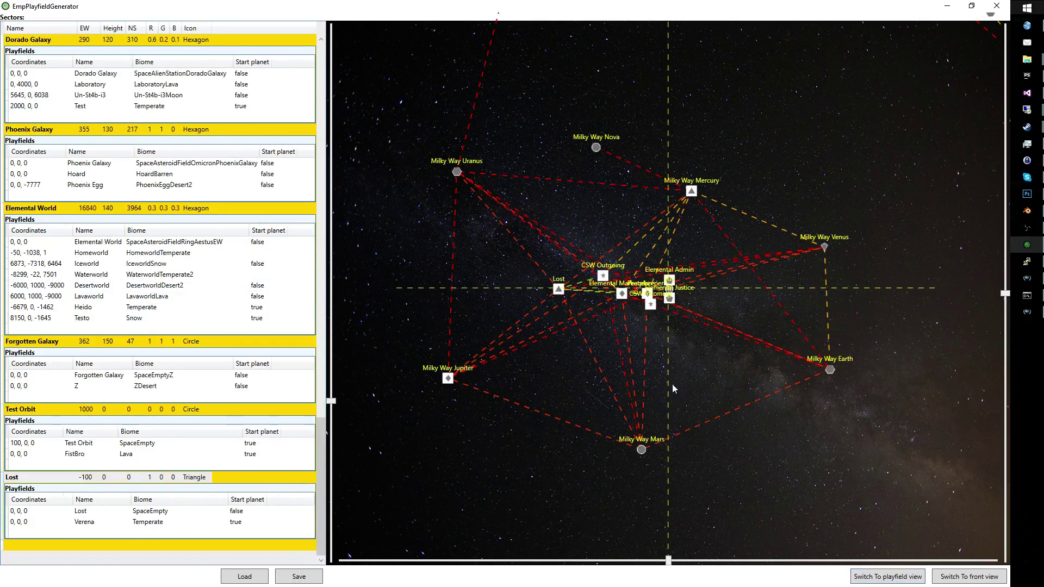
scroll(662, 321, down, 3)
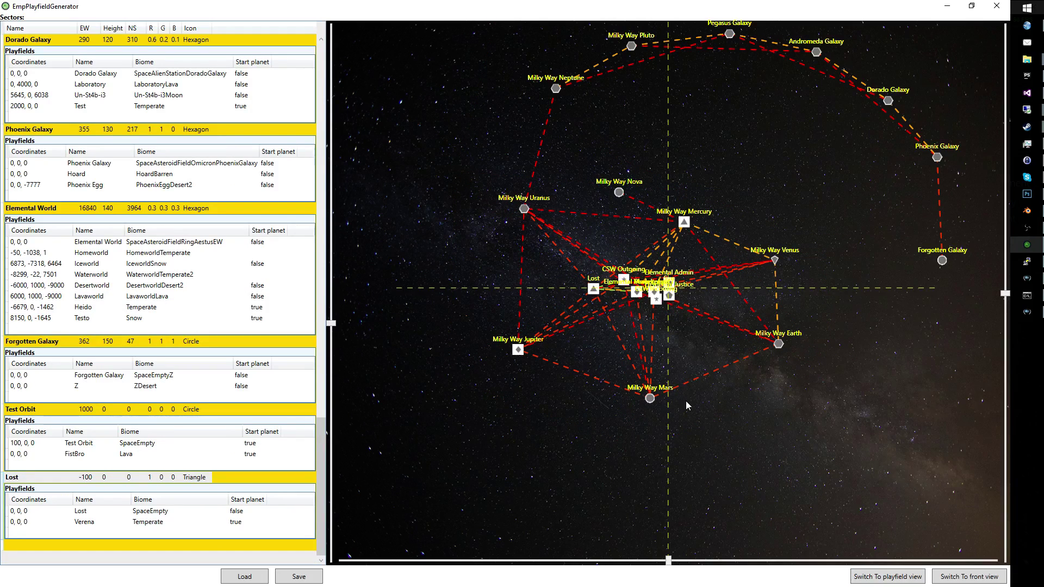